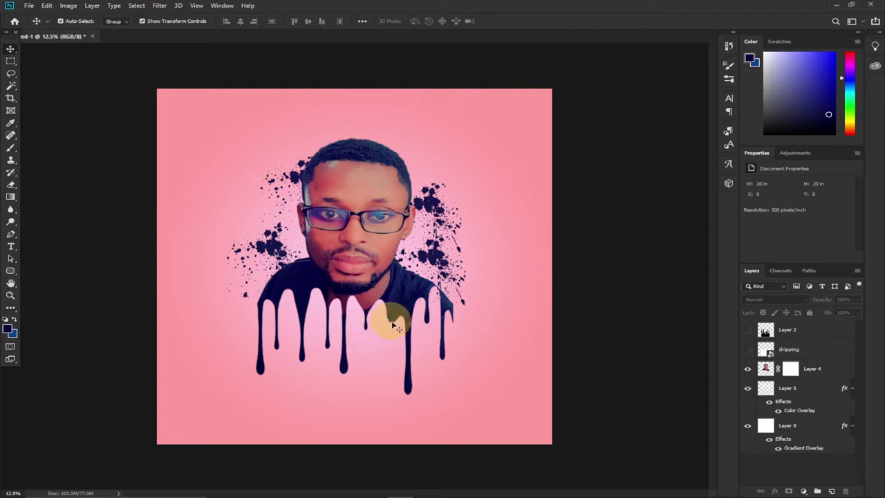
- Reposition the portrait and the splatter layer in the finished design so the face sits between the splatters
mouse_move(338, 216)
left_mouse_down()
mouse_move(346, 204)
mouse_move(303, 202)
mouse_move(321, 214)
mouse_move(325, 198)
mouse_move(315, 214)
mouse_move(347, 223)
left_mouse_up()
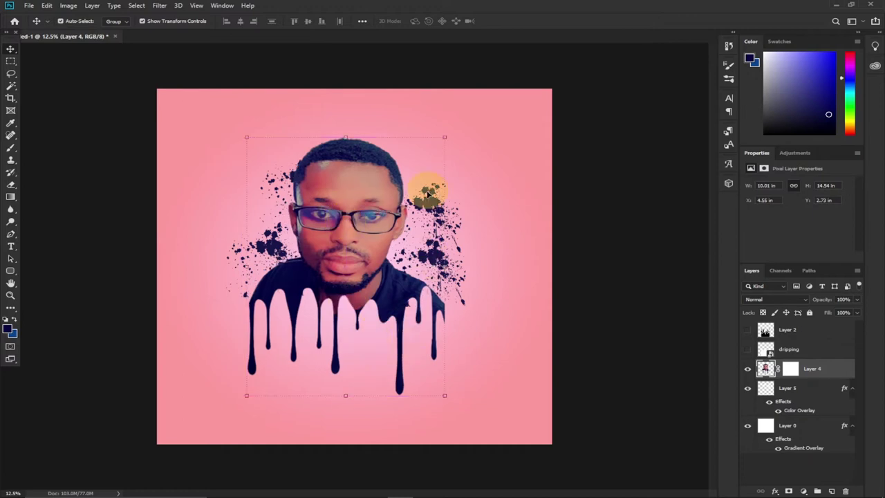
left_click_drag(328, 215, 369, 210)
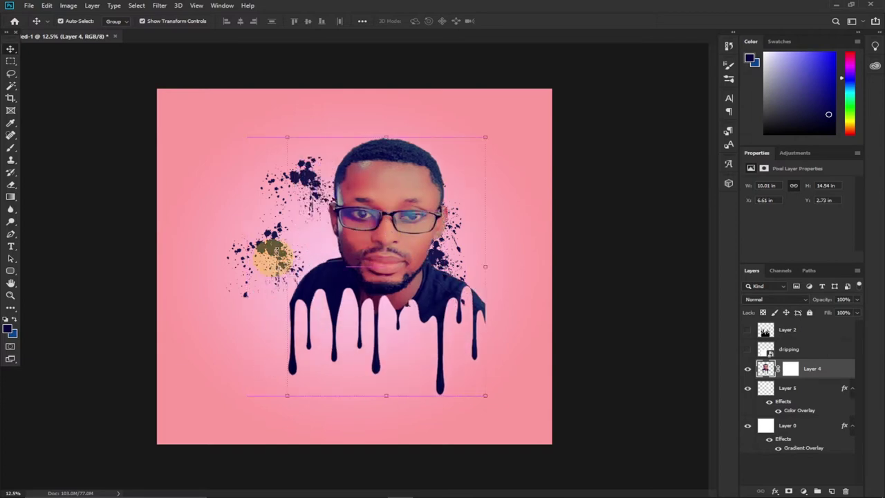
mouse_move(265, 254)
left_mouse_down()
mouse_move(252, 230)
mouse_move(204, 205)
mouse_move(279, 211)
mouse_move(276, 245)
left_mouse_up()
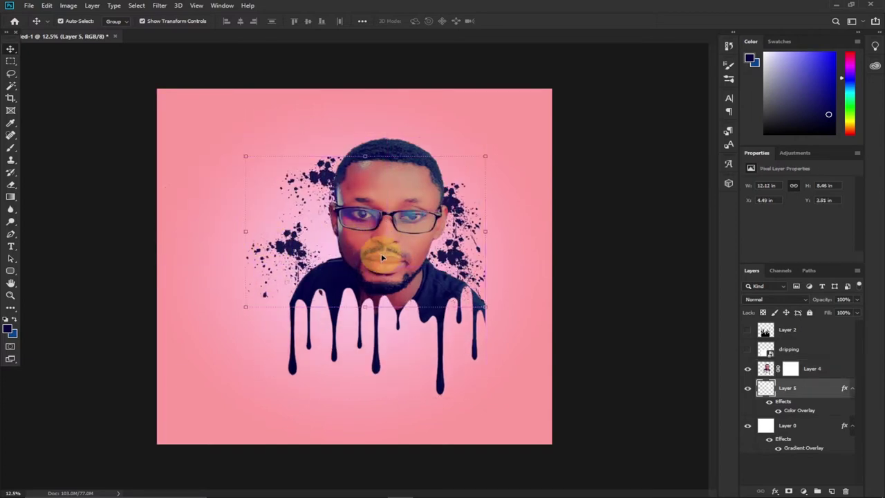
left_click(381, 253)
left_click_drag(382, 257, 347, 244)
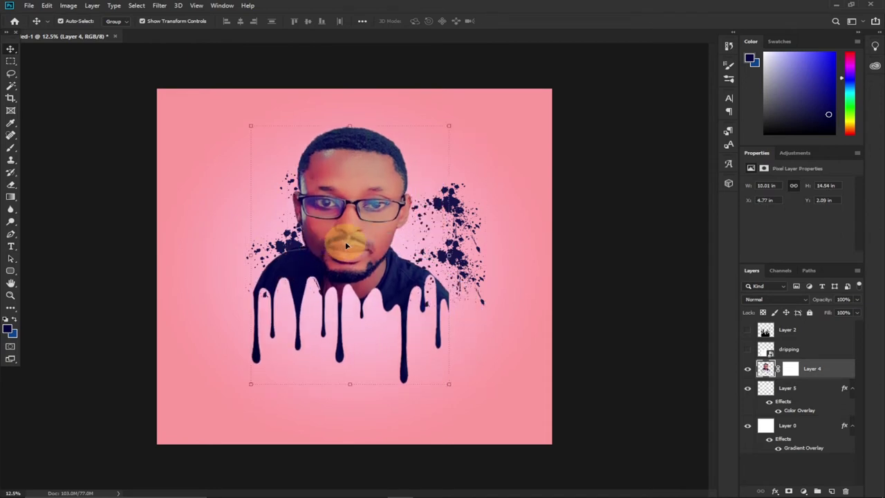
left_click_drag(364, 235, 376, 269)
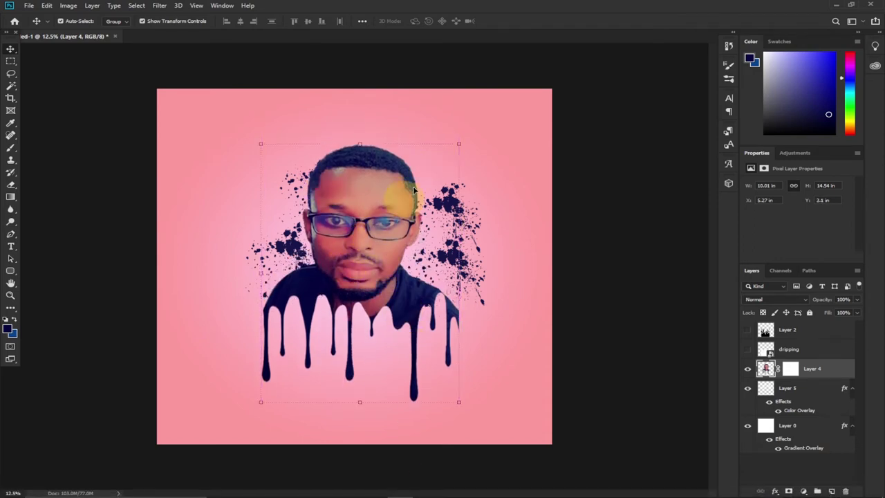
- Create a new 20 × 20 inch, 300 ppi RGB document with a white background and convert the Background into a regular layer
left_click(29, 6)
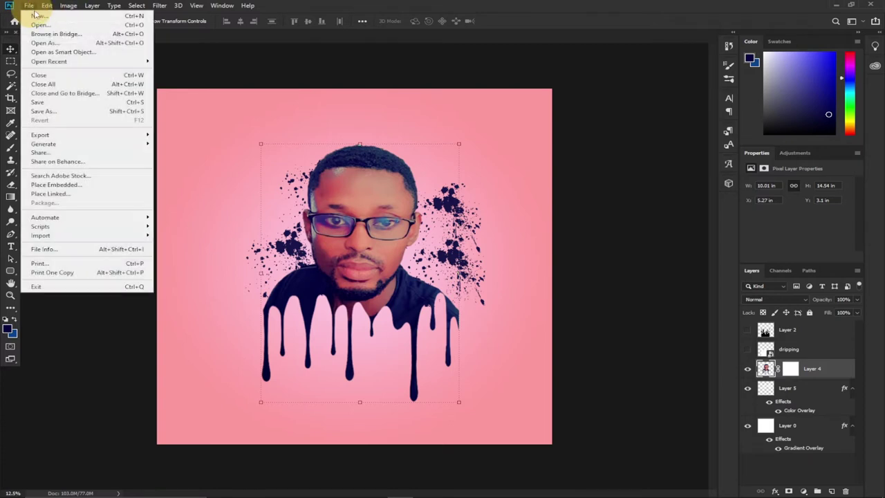
left_click(29, 5)
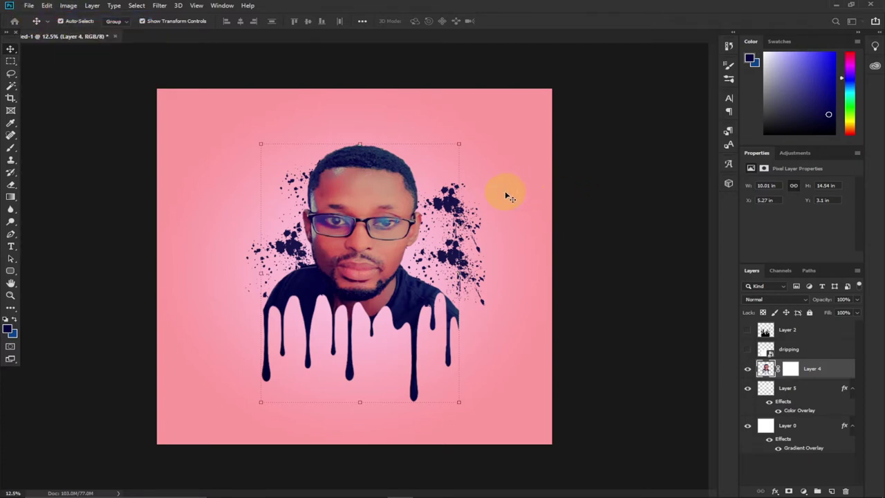
key("ctrl+n")
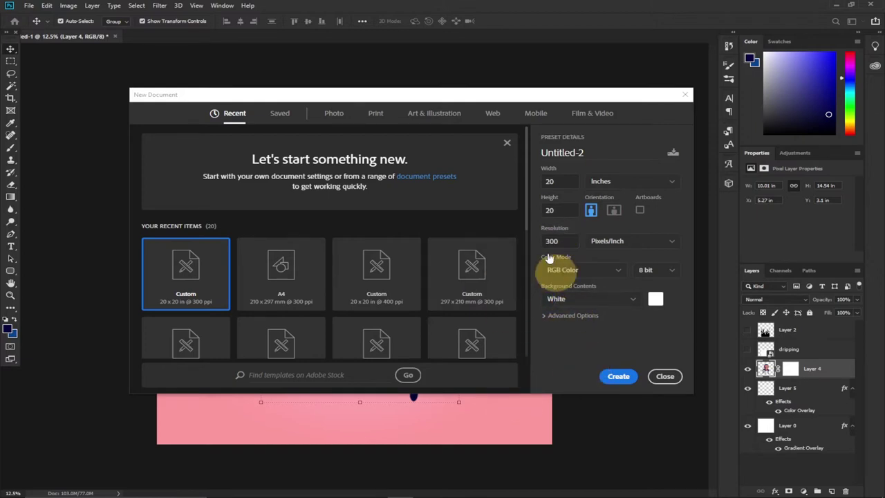
left_click(619, 378)
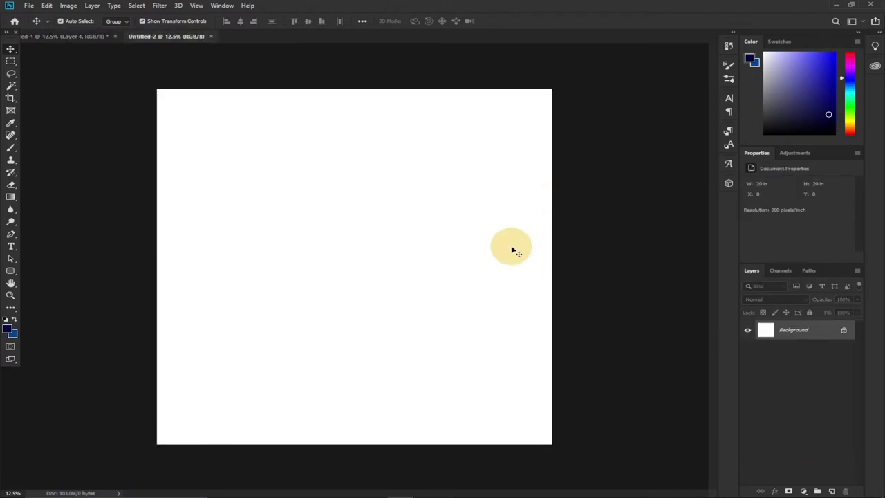
double_click(828, 338)
left_click(525, 151)
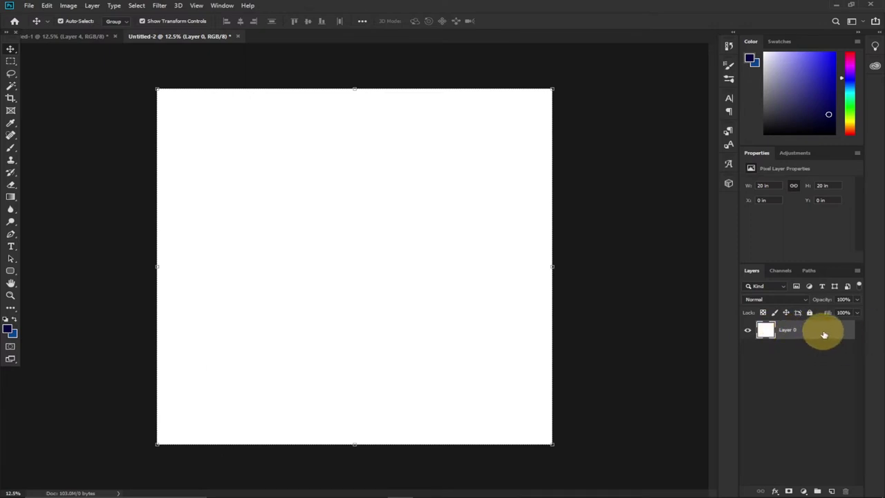
- Add a Gradient Overlay layer style to the white layer using the light pink to coral gradient preset
double_click(823, 335)
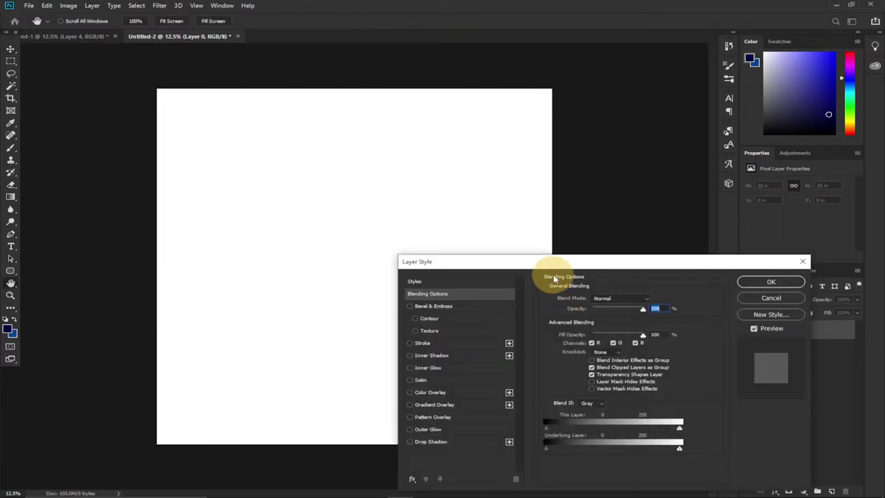
left_click_drag(559, 263, 548, 144)
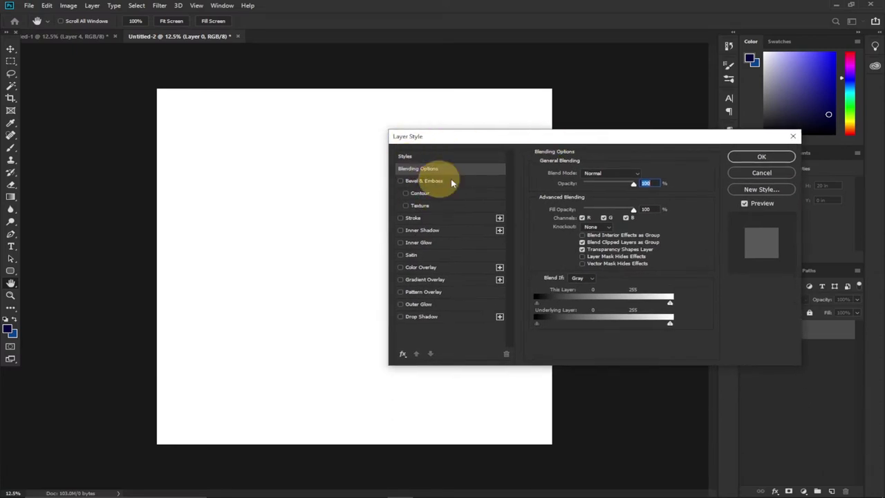
left_click(429, 280)
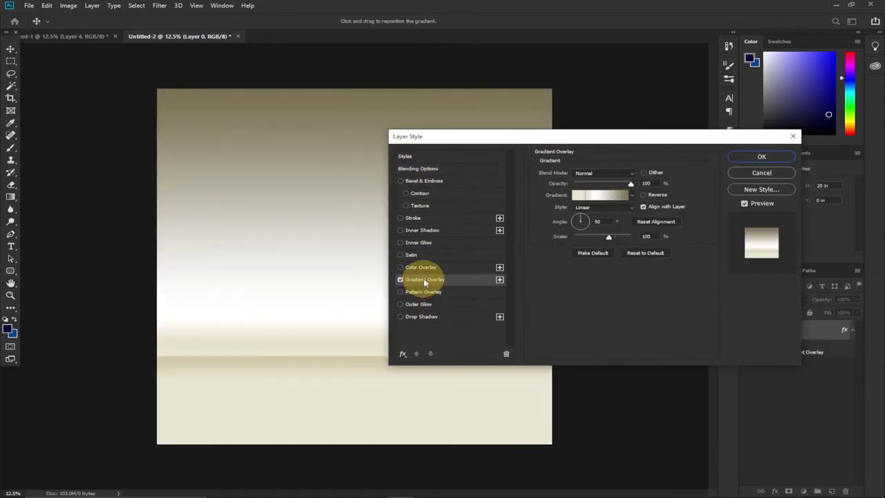
left_click_drag(537, 138, 565, 140)
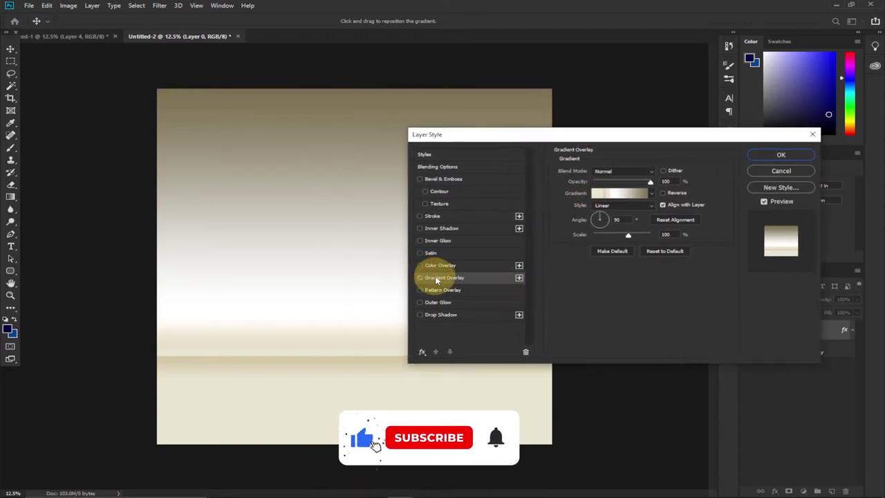
left_click(651, 193)
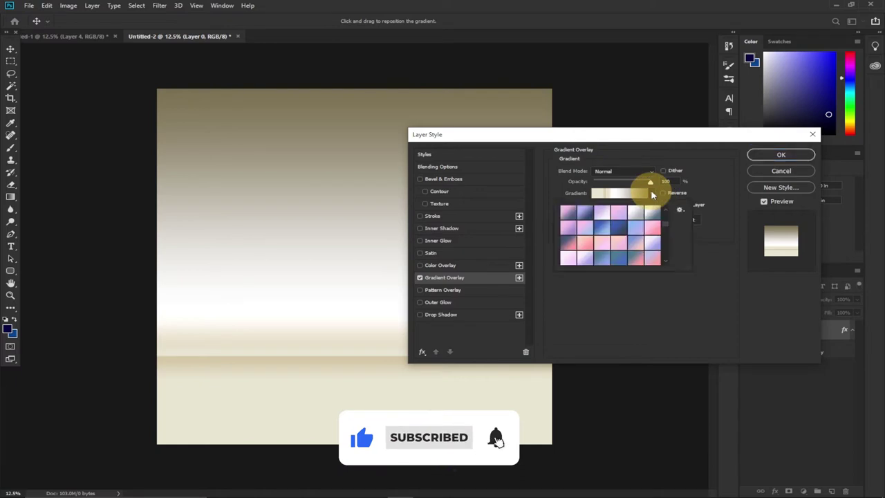
left_click(653, 228)
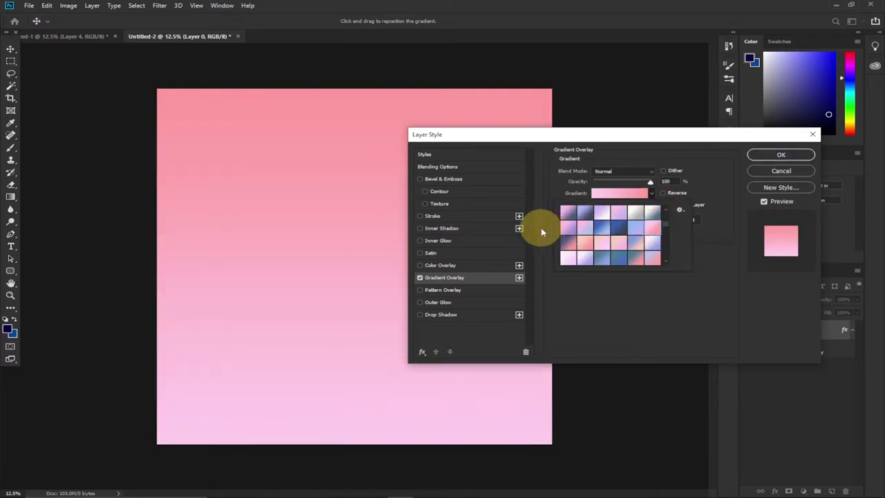
left_click(564, 228)
left_click(651, 230)
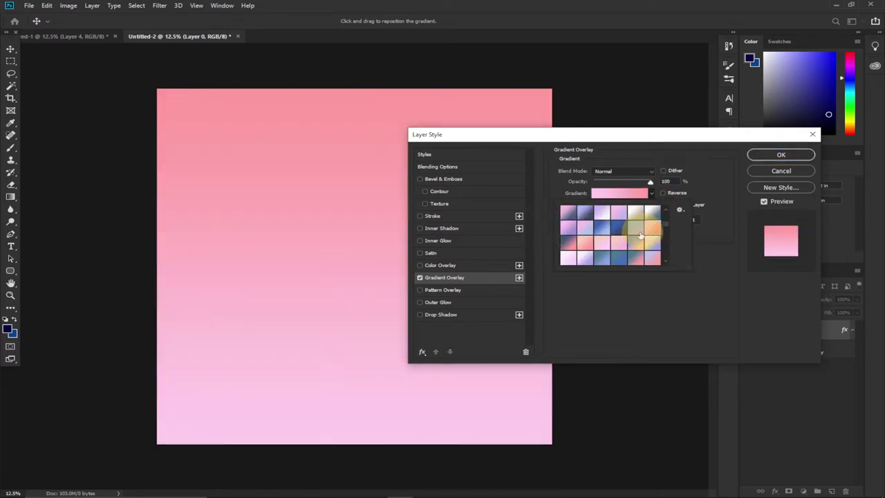
left_click(676, 155)
double_click(665, 182)
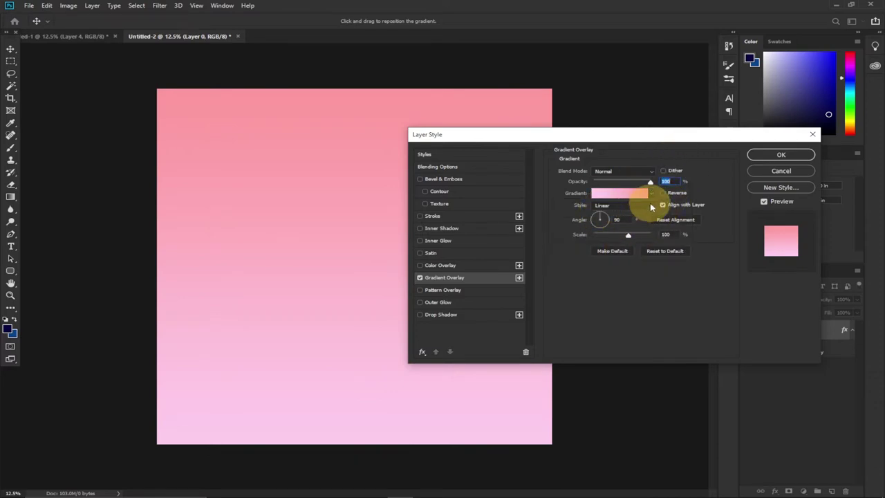
- Make the gradient overlay Radial, unreversed with the light pink in the centre, at 150% scale, and apply the layer style
left_click(651, 206)
left_click(615, 221)
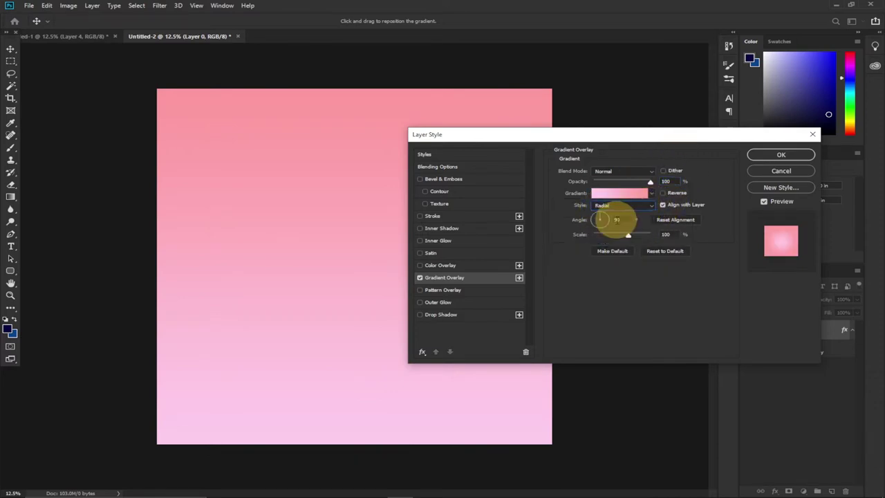
left_click(663, 194)
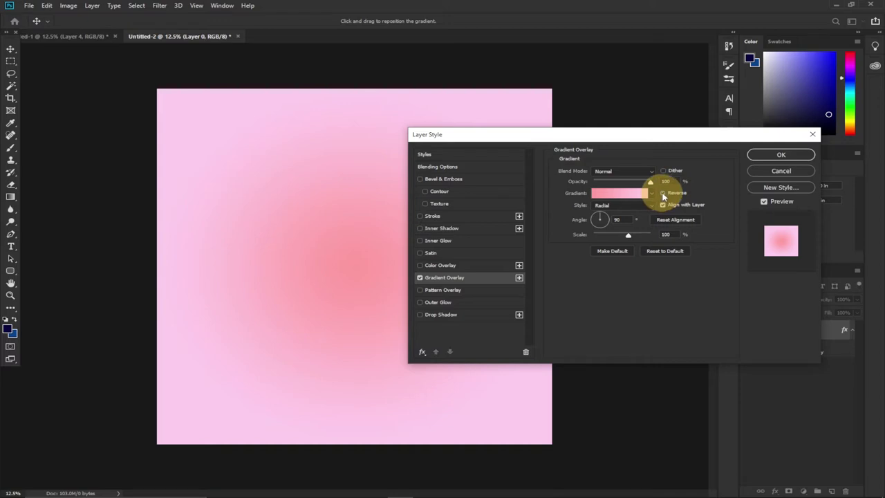
left_click(663, 194)
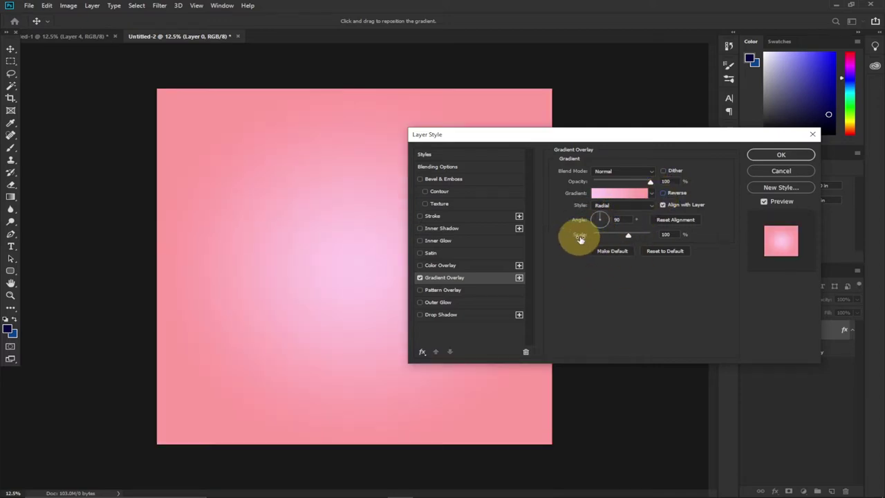
left_click_drag(629, 239, 652, 236)
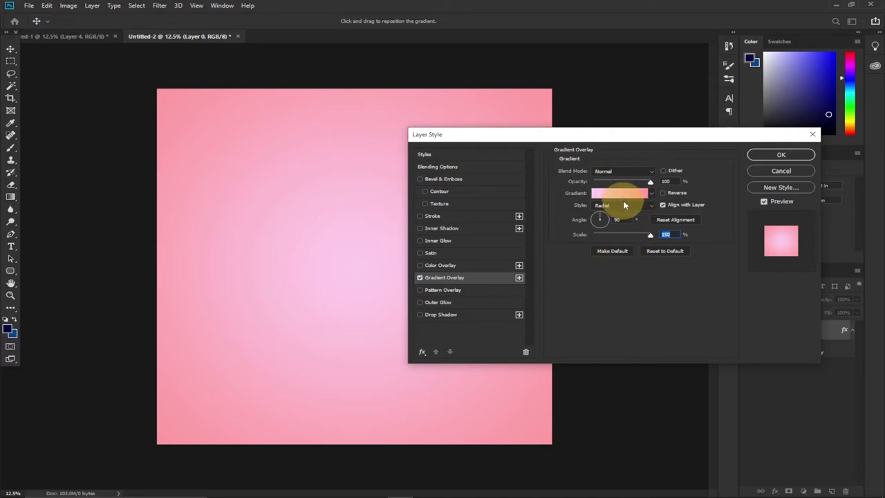
left_click(767, 154)
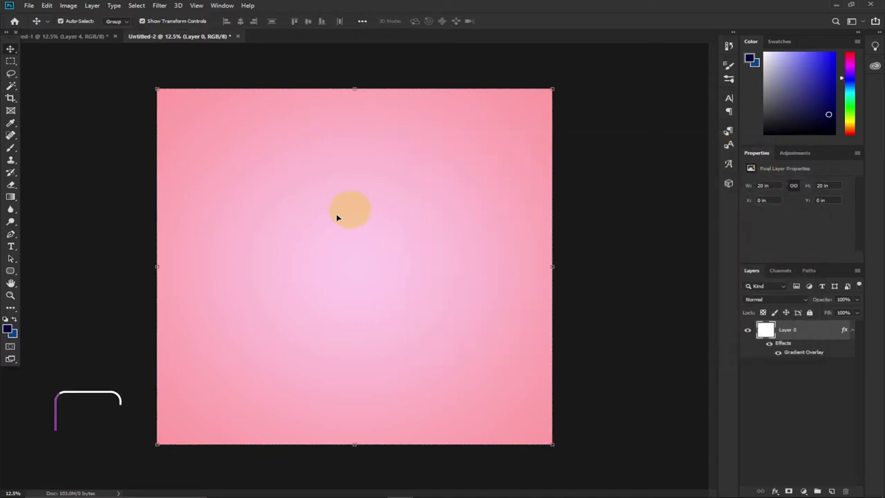
left_click(86, 36)
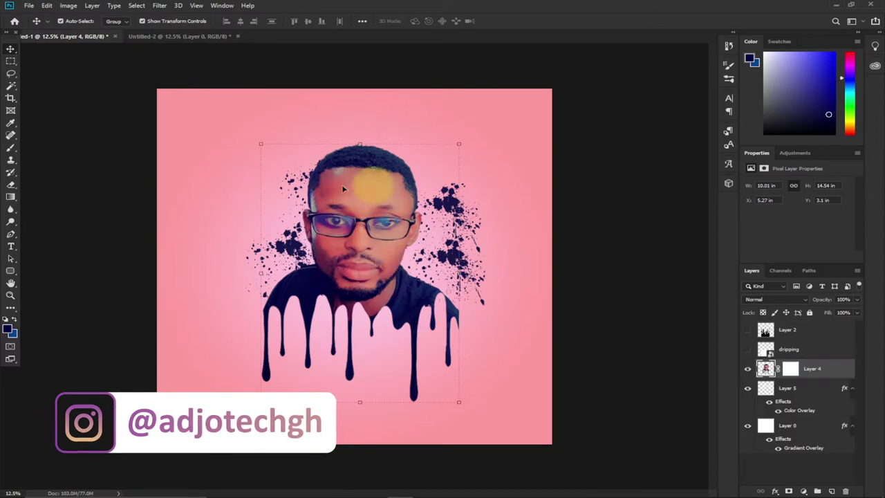
left_click(180, 36)
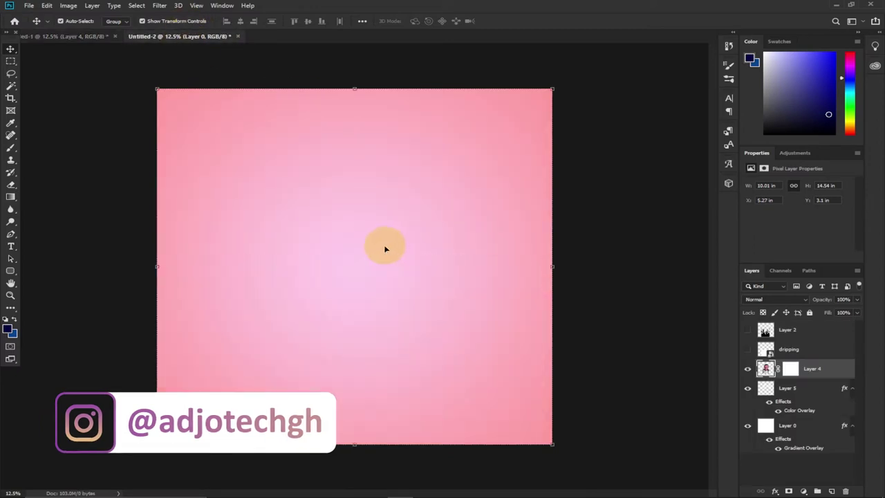
- Open the background-free portrait 02805925-1ded-49e4-8c2c-fd2ce0991547-removebg-preview.png from the Downloads folder as a separate document
mouse_move(400, 493)
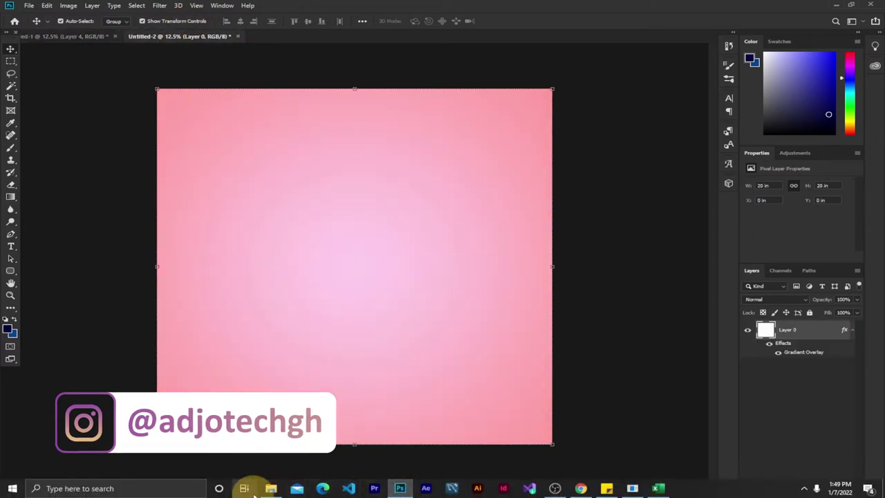
left_click(271, 489)
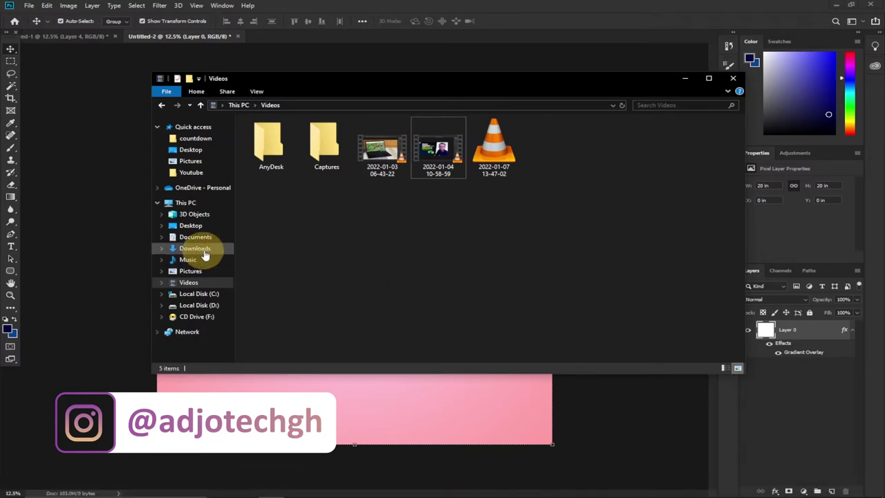
left_click(199, 250)
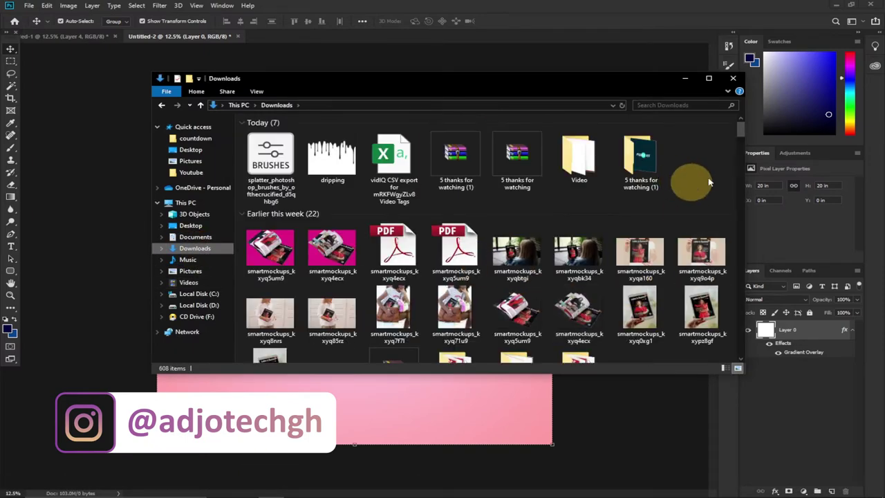
left_click_drag(734, 133, 739, 159)
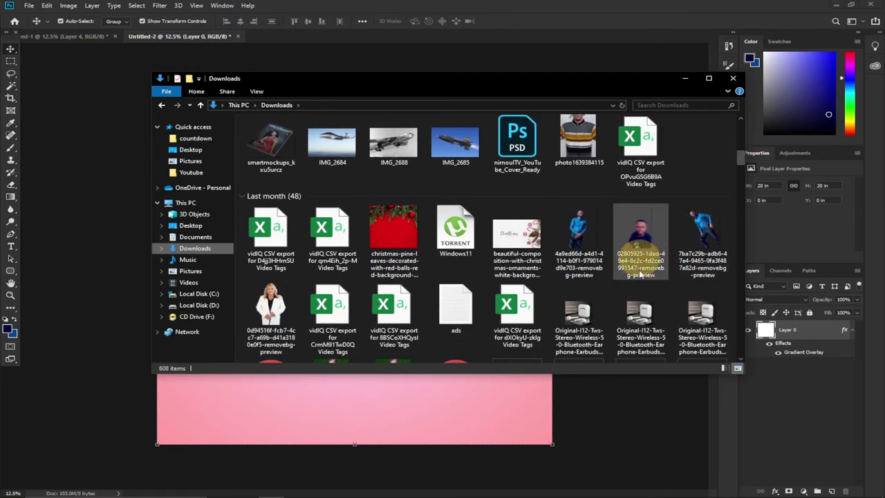
left_click_drag(636, 235, 622, 20)
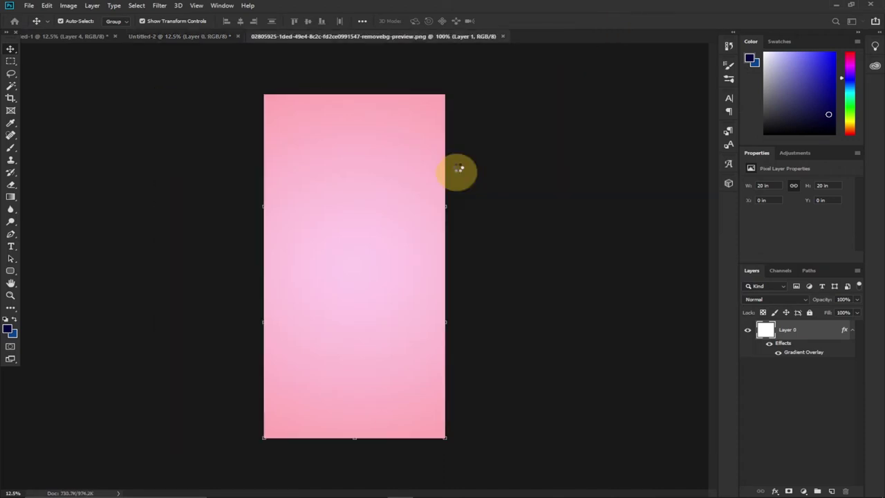
mouse_move(360, 278)
left_mouse_down()
mouse_move(367, 228)
mouse_move(371, 278)
left_mouse_up()
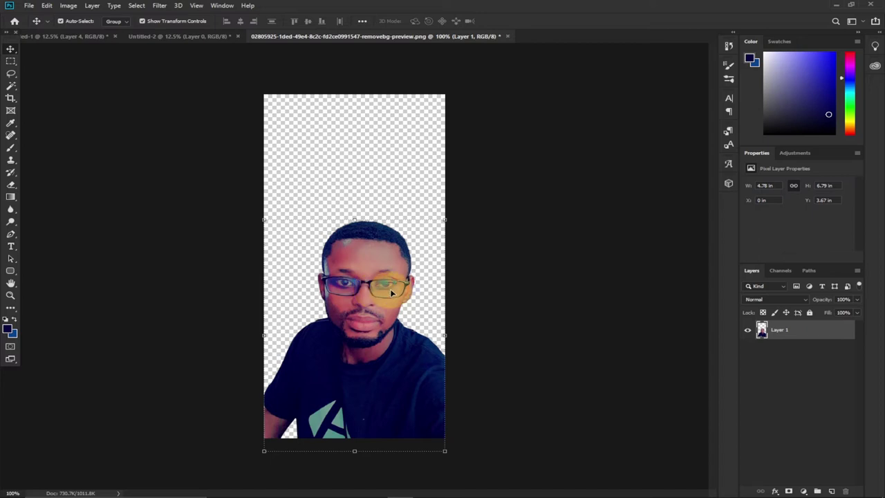
left_click_drag(387, 294, 417, 294)
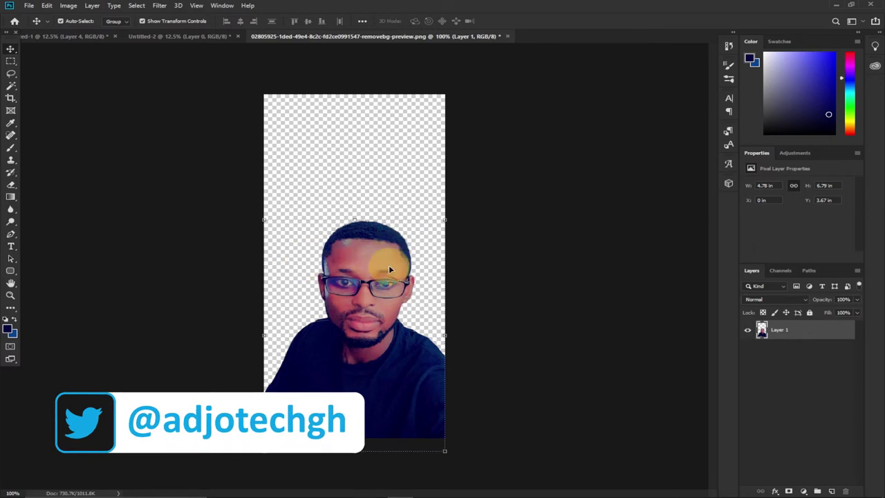
left_click(9, 86)
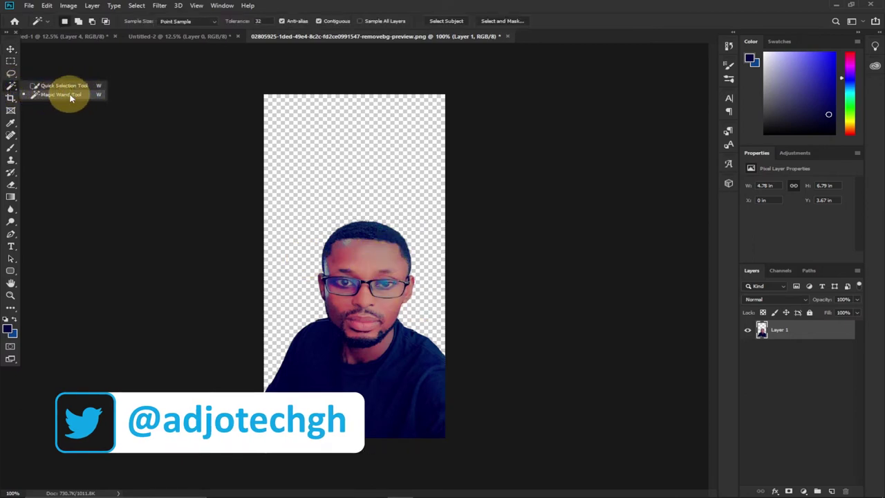
left_click(10, 89)
- Bring the cut-out portrait into Untitled-2, scale it to about 9.86 × 14.02 in and position it near the canvas centre
left_click(11, 48)
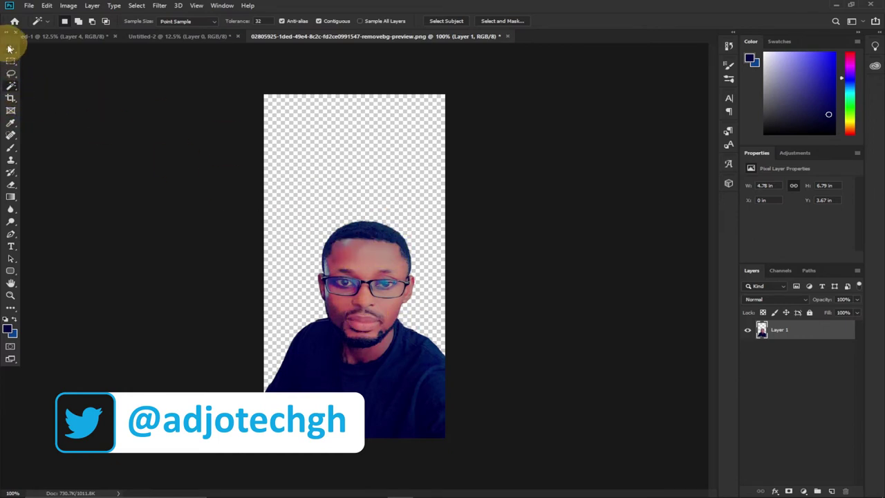
left_click_drag(353, 310, 436, 387)
left_click_drag(305, 220, 329, 224)
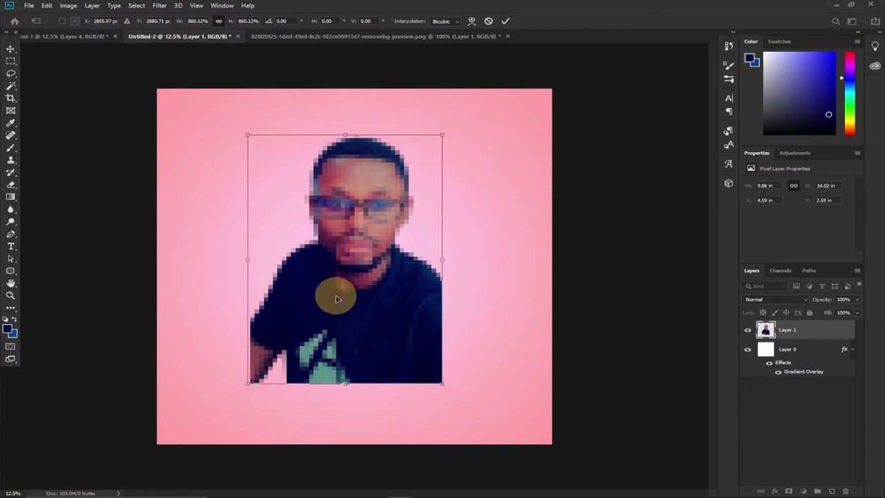
left_click(505, 23)
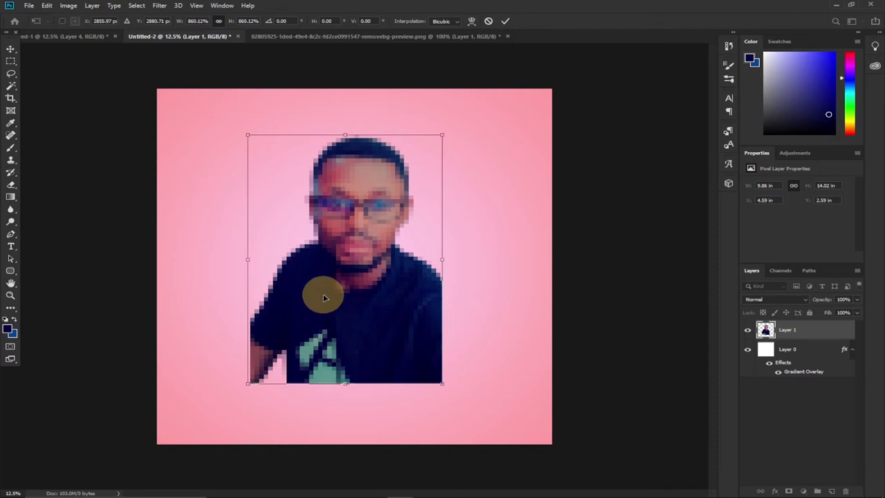
left_click_drag(358, 310, 380, 285)
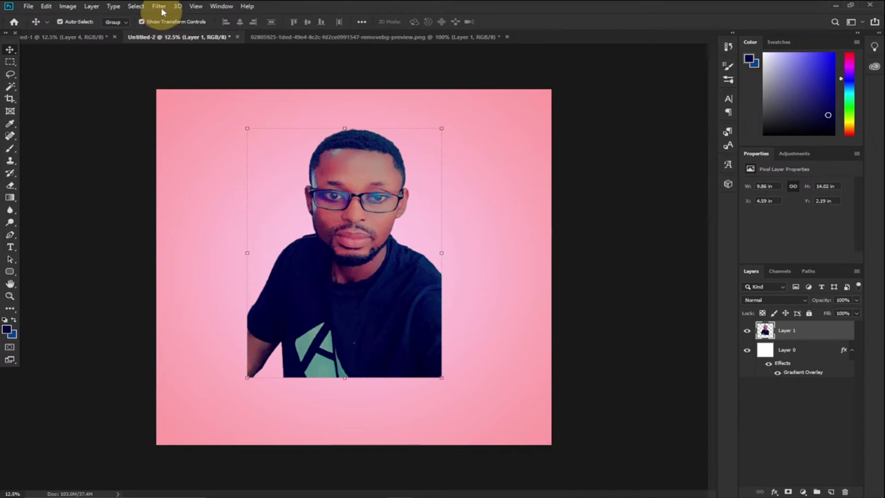
- Open the Camera Raw Filter on the portrait and set Temperature +11, Exposure +0.75 and Contrast +6
left_click(162, 10)
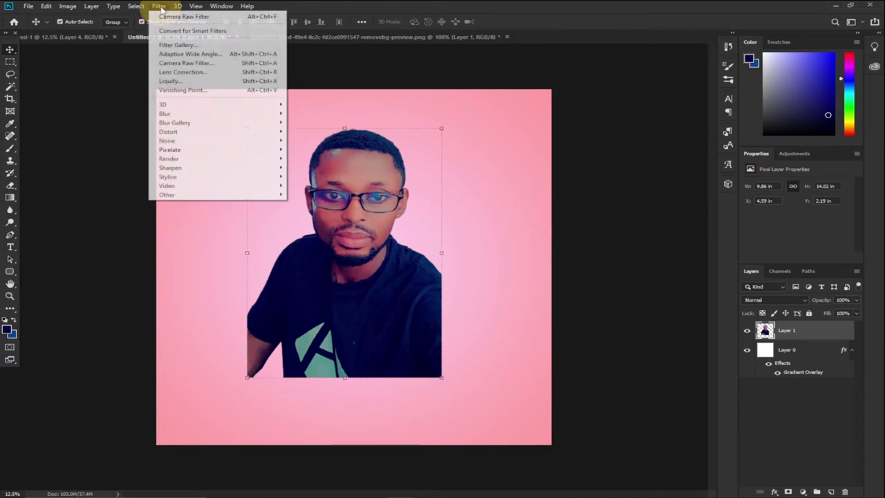
left_click(177, 63)
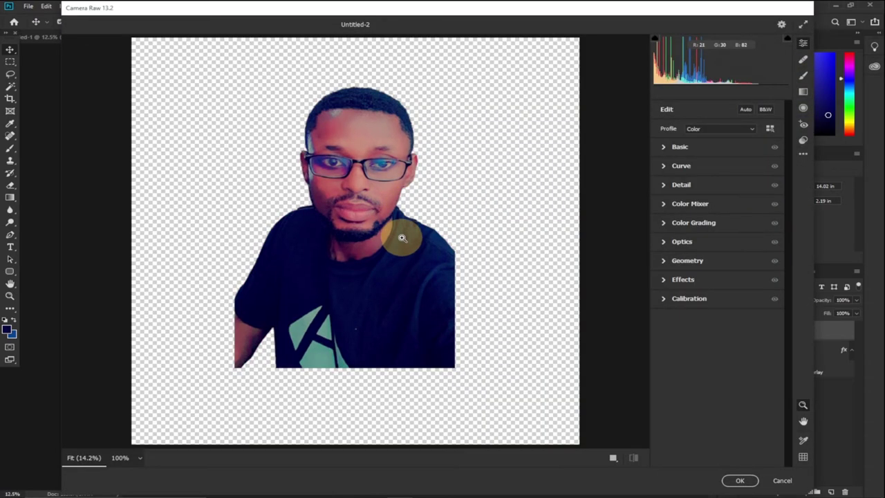
left_click(664, 148)
left_click_drag(715, 181, 724, 184)
left_click_drag(719, 225, 726, 226)
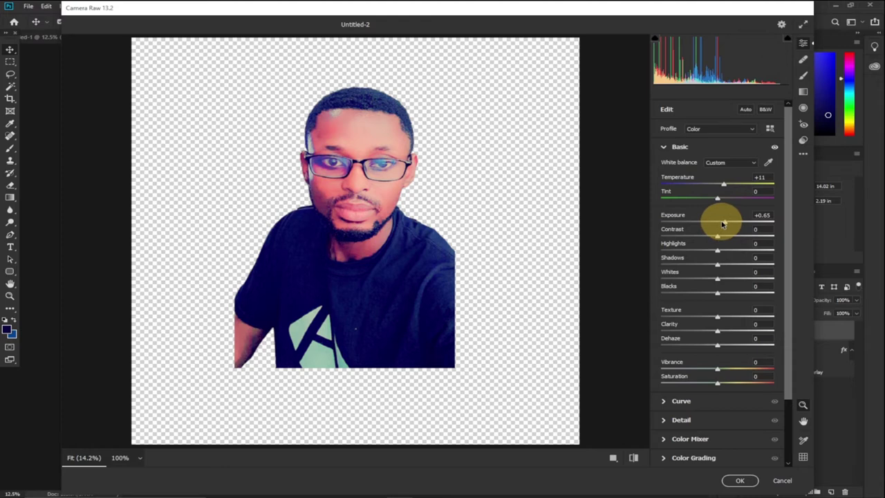
left_click_drag(724, 224, 729, 222)
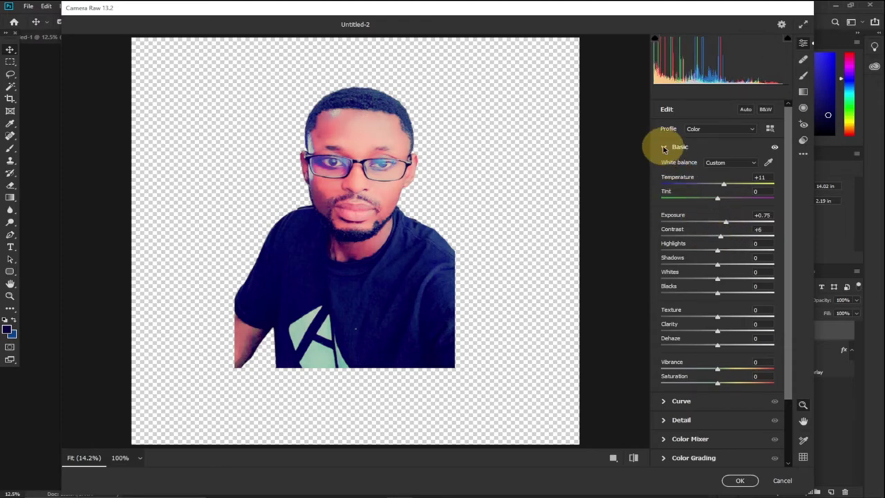
- Set Sharpening 40, Noise Reduction 25 and Color Noise Reduction 5, apply the filter and shift the portrait slightly down
left_click(664, 149)
left_click(663, 185)
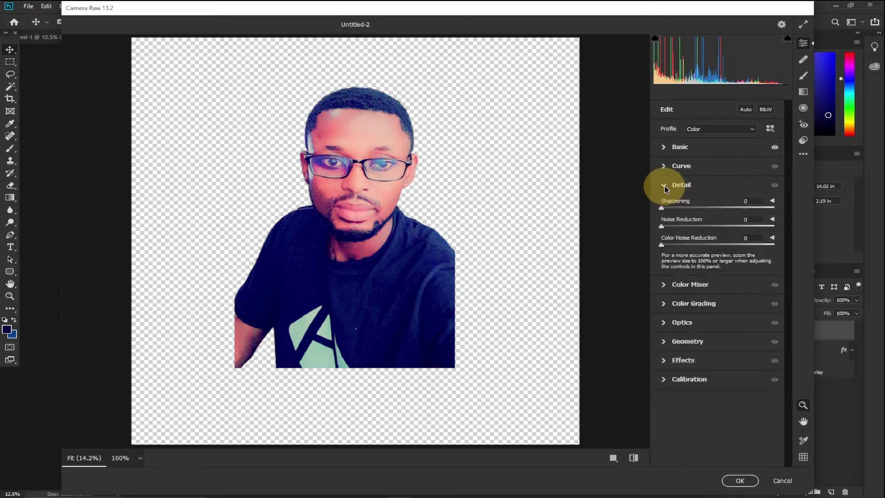
left_click_drag(669, 212, 688, 212)
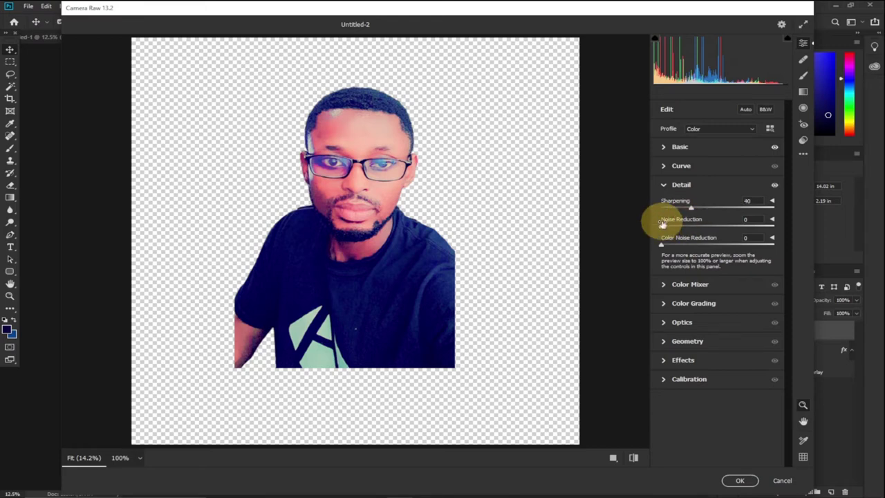
left_click_drag(663, 228, 740, 225)
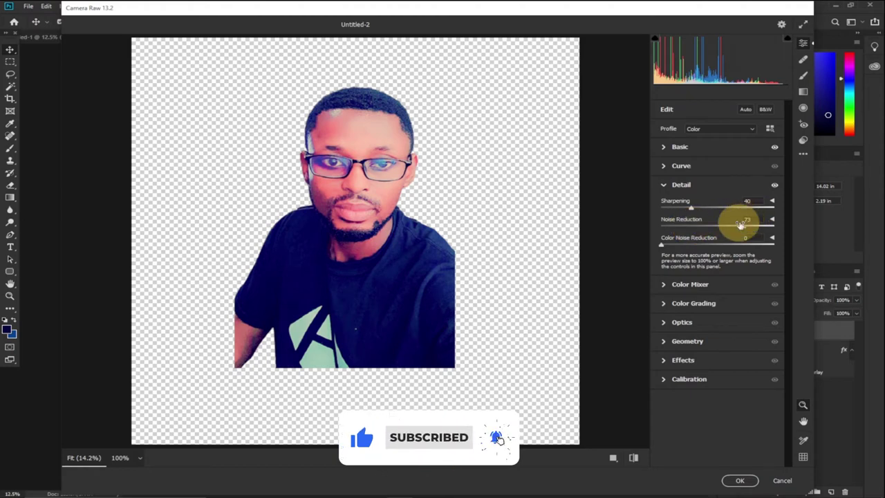
left_click(742, 220)
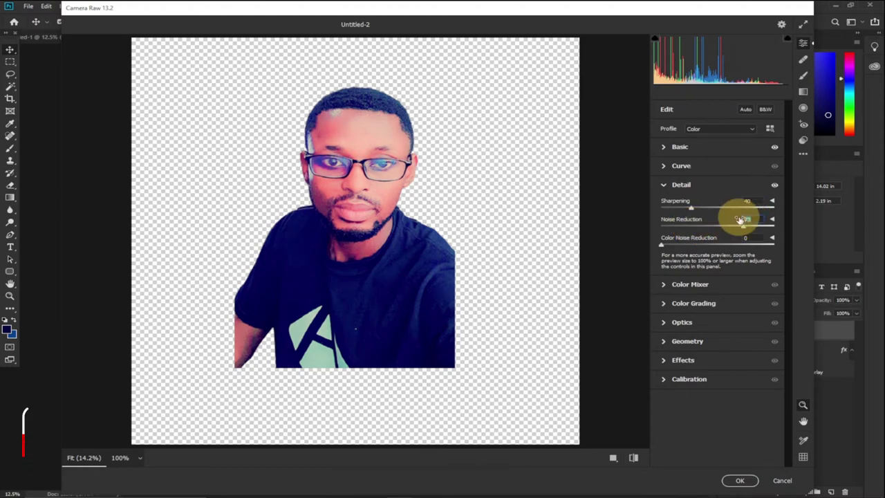
type("25")
key("Return")
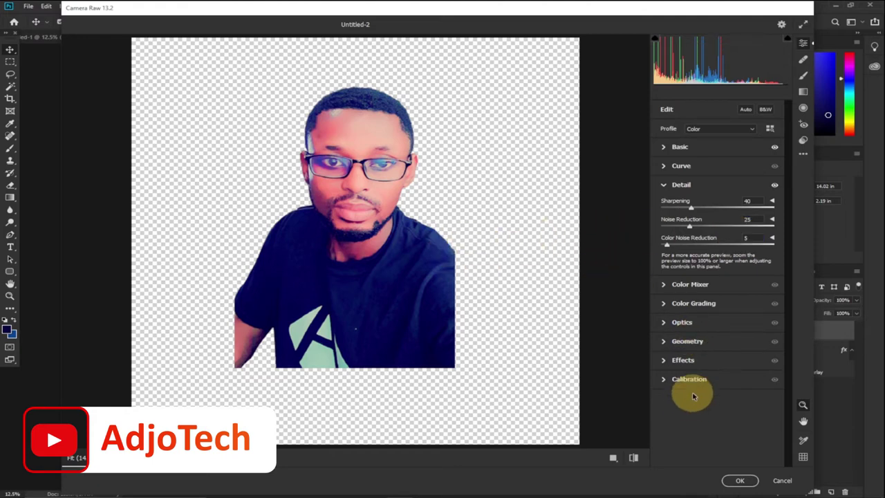
left_click(738, 481)
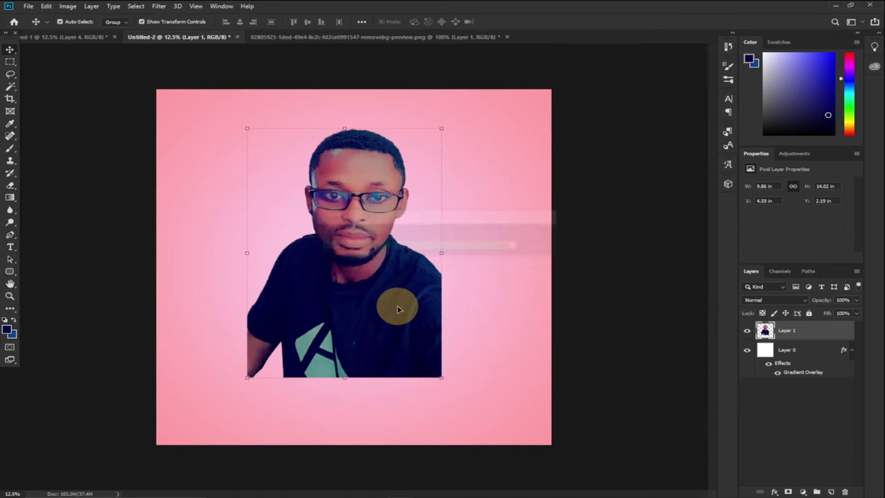
left_click_drag(380, 260, 350, 246)
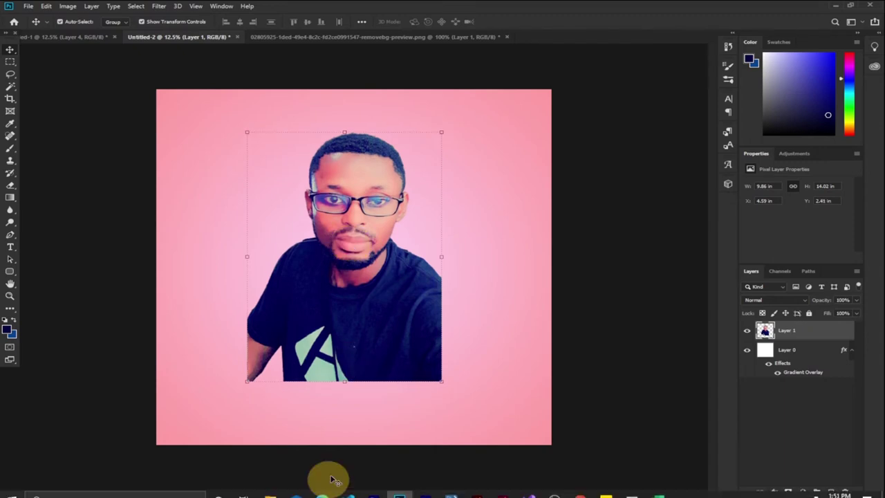
- Open the dripping image from the Downloads folder as a separate document
left_click(269, 484)
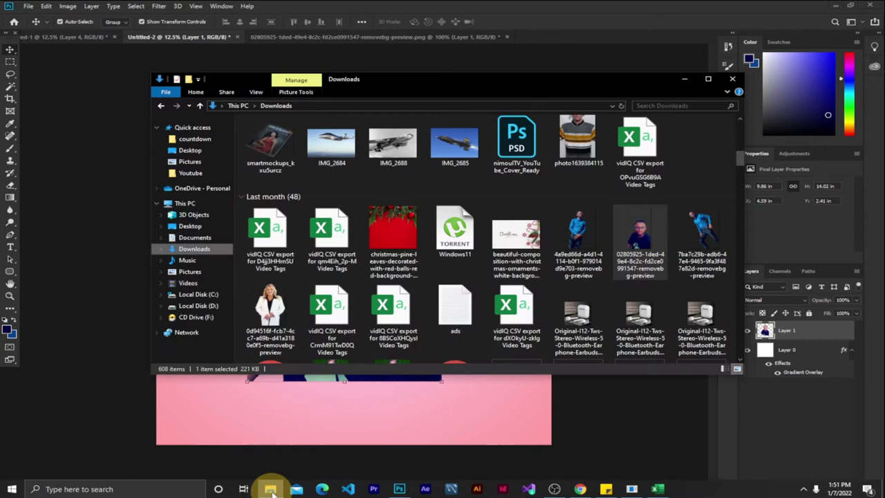
left_click(195, 249)
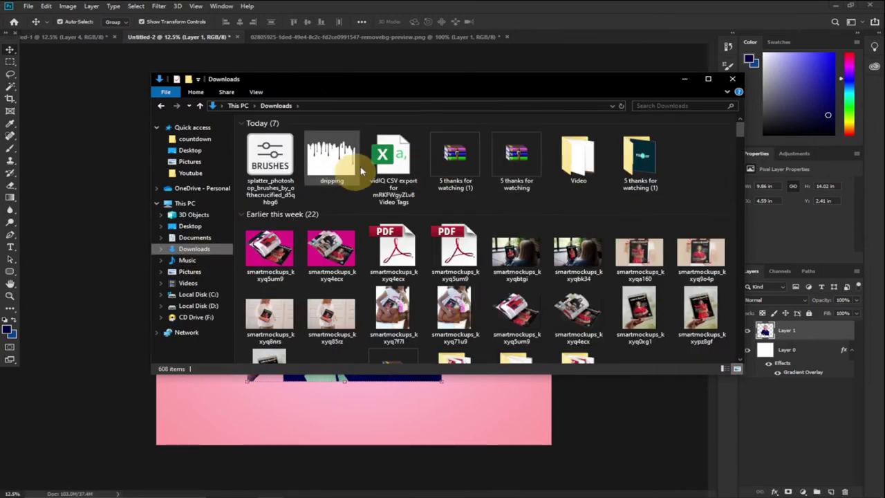
left_click(333, 159)
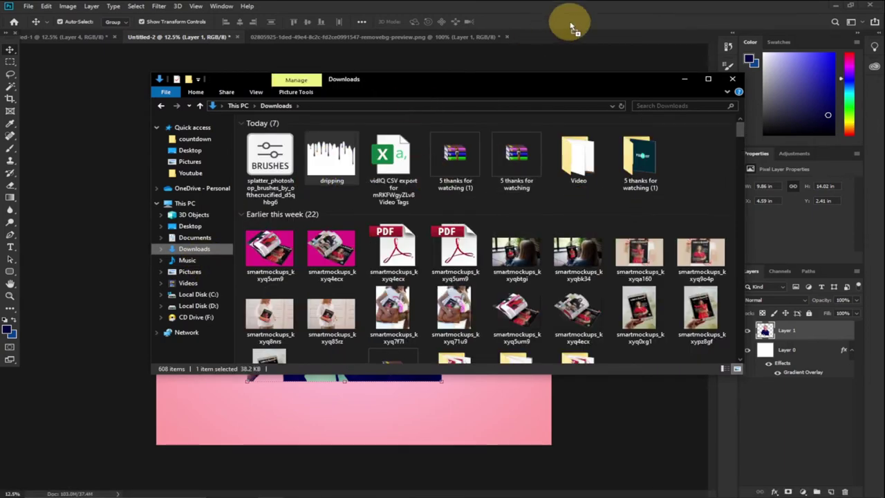
left_click(571, 26)
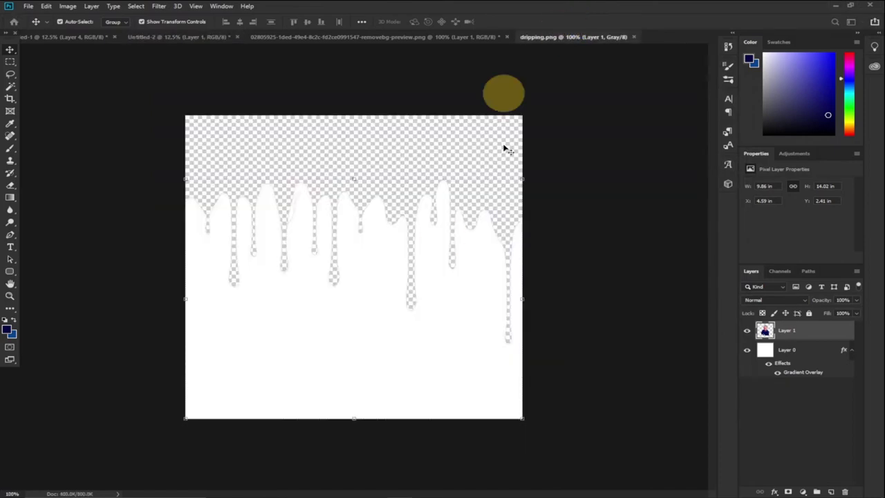
- Bring the white drip shape into Untitled-2 and scale it to about 10.87 × 8.6 in, covering the portrait below the chin
left_click_drag(505, 145, 474, 397)
left_click_drag(295, 271, 247, 240)
left_click_drag(325, 311, 328, 325)
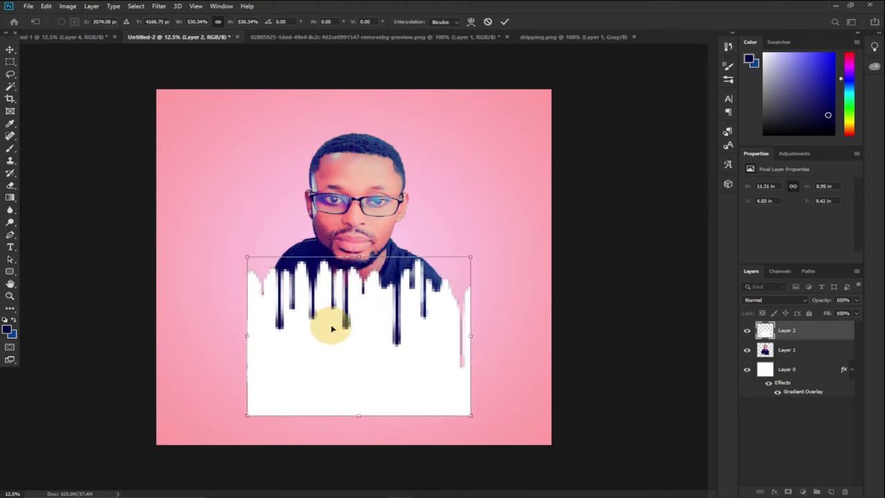
left_click_drag(472, 258, 453, 269)
left_click_drag(420, 311, 424, 318)
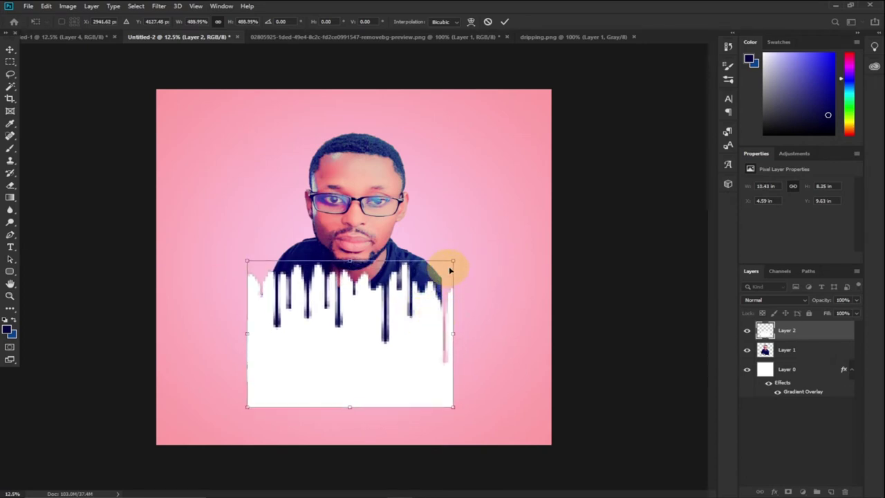
left_click_drag(453, 269, 459, 257)
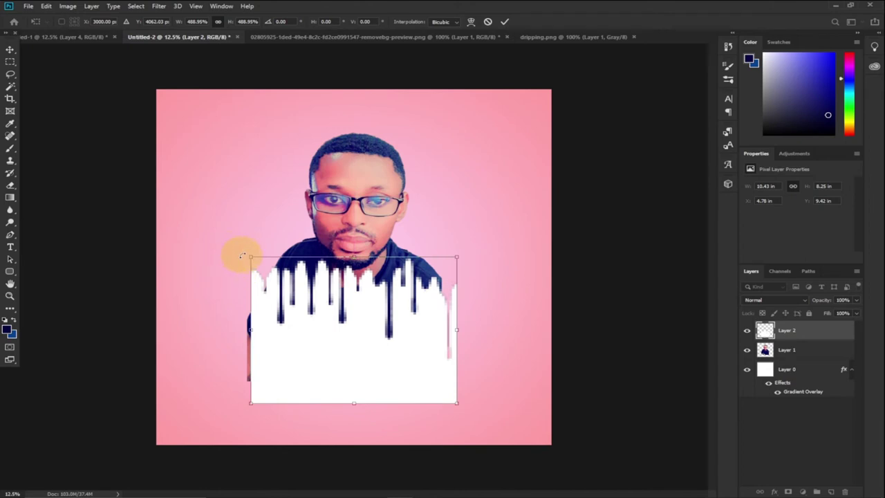
left_click_drag(246, 254, 237, 251)
left_click_drag(283, 283, 283, 298)
left_click_drag(380, 339, 391, 345)
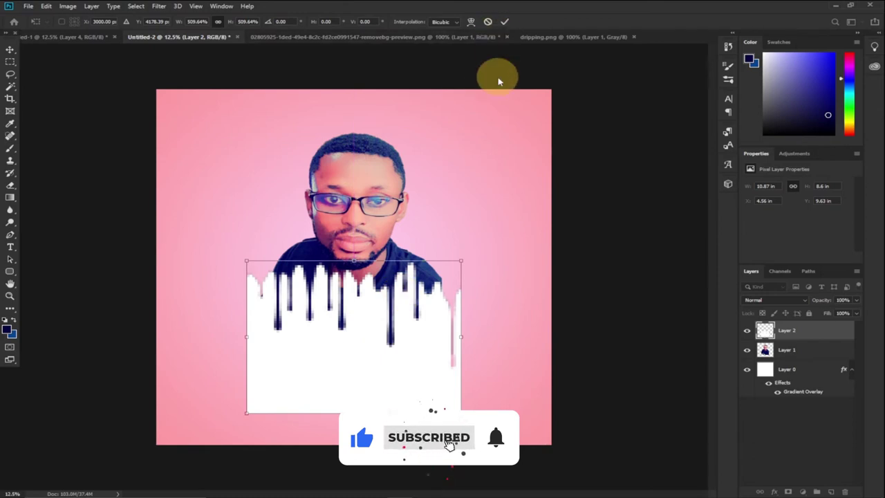
left_click(504, 23)
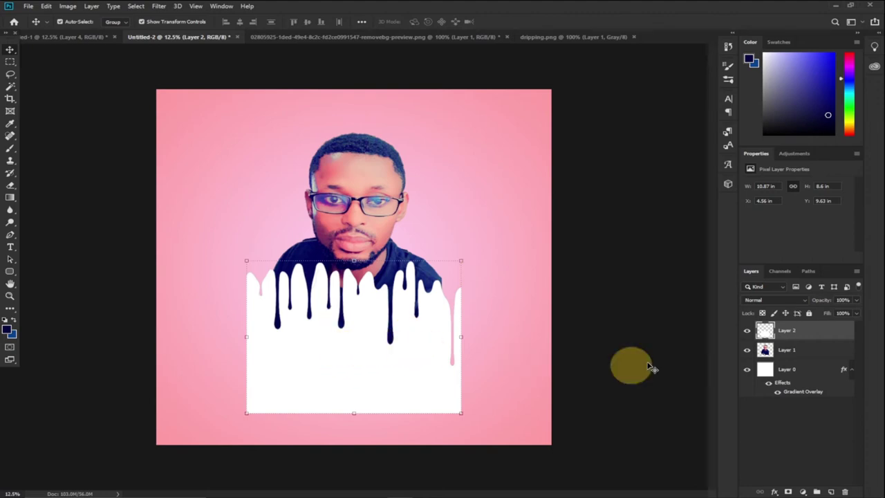
- Add a layer mask to the portrait layer and load the drip shape of Layer 2 as a selection
left_click(798, 352)
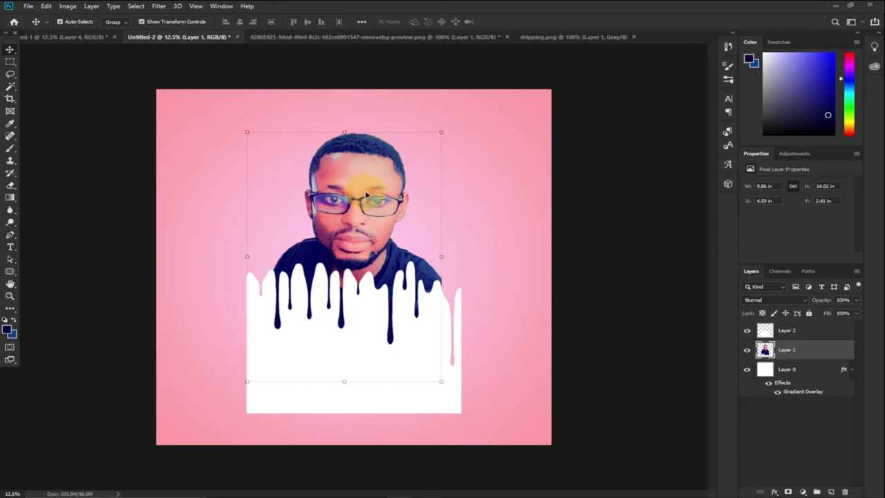
left_click(788, 491)
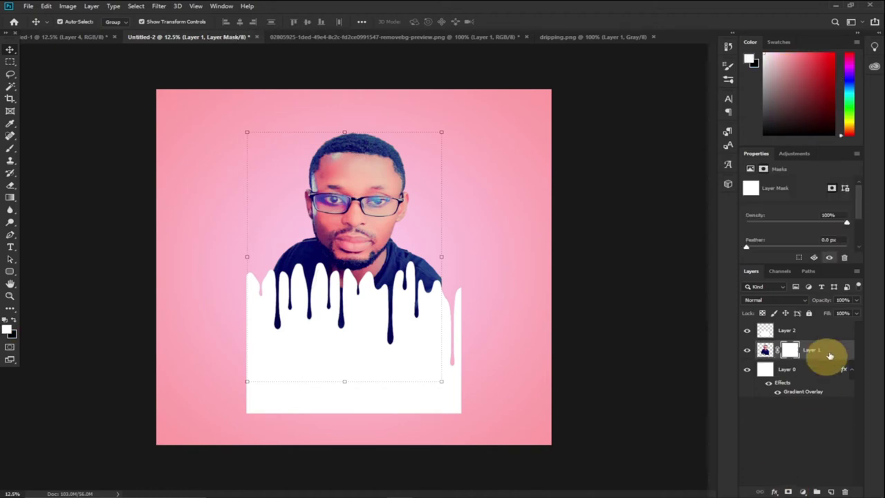
left_click(766, 331)
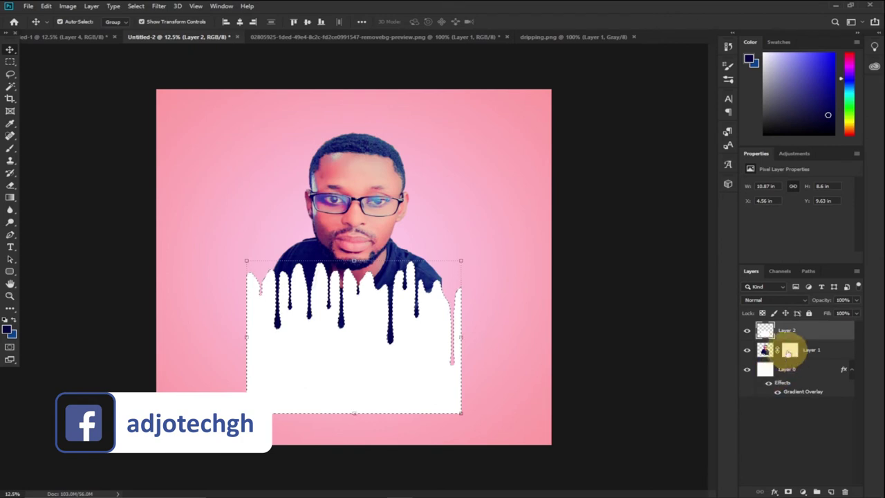
- Delete the selected drip area from the portrait's pixels on Layer 1, hide Layer 2 and deselect
left_click(823, 354)
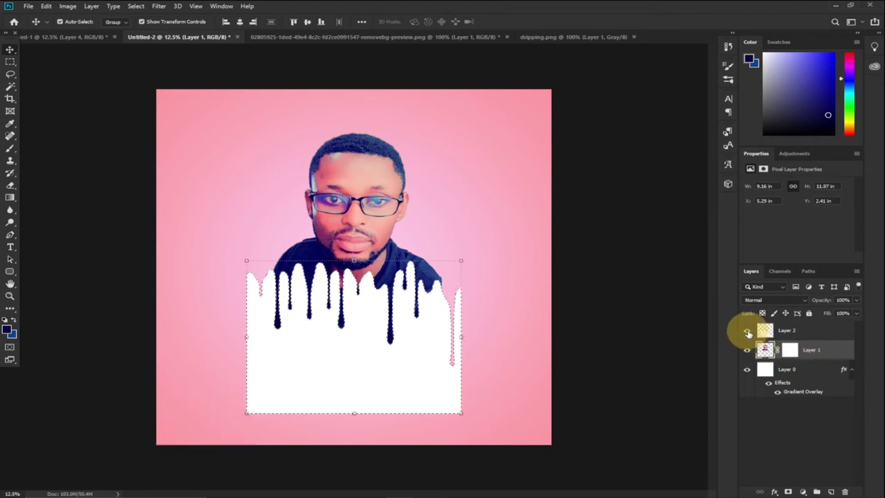
left_click(748, 333)
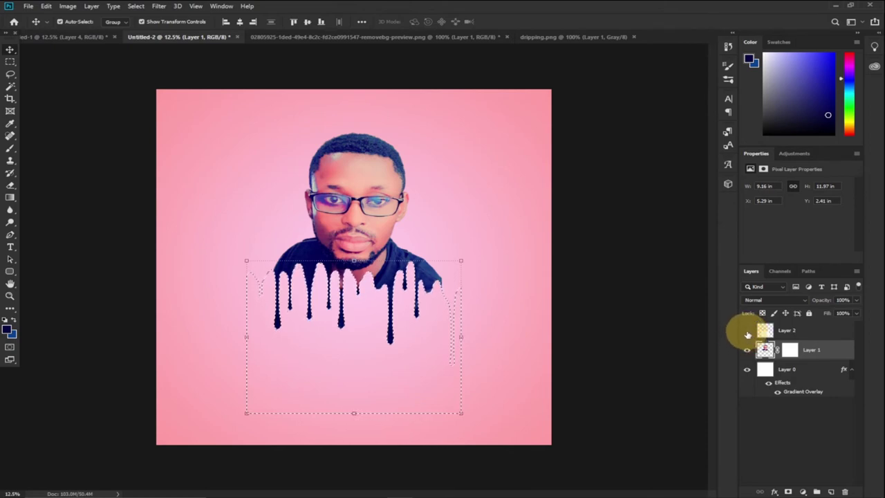
key("ctrl+d")
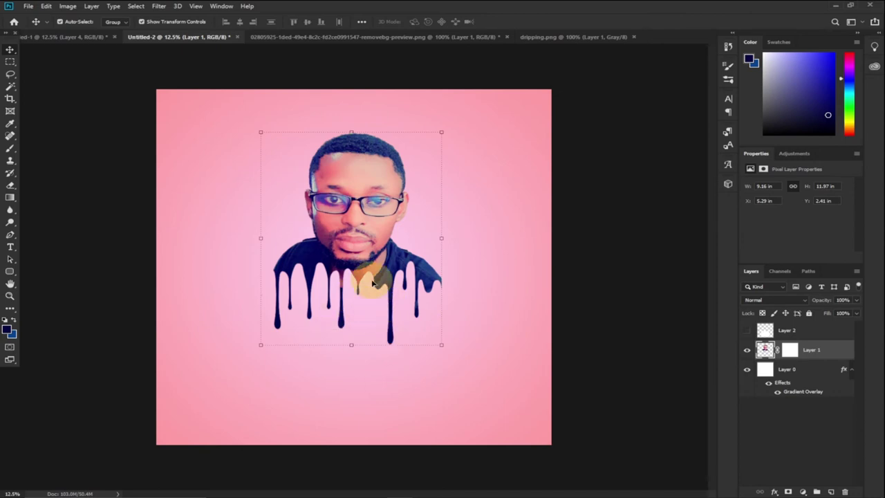
- Enlarge the dripping portrait to about 106%, roughly 9.73 × 12.71 in, and centre it horizontally on the canvas
left_click_drag(333, 208, 343, 223)
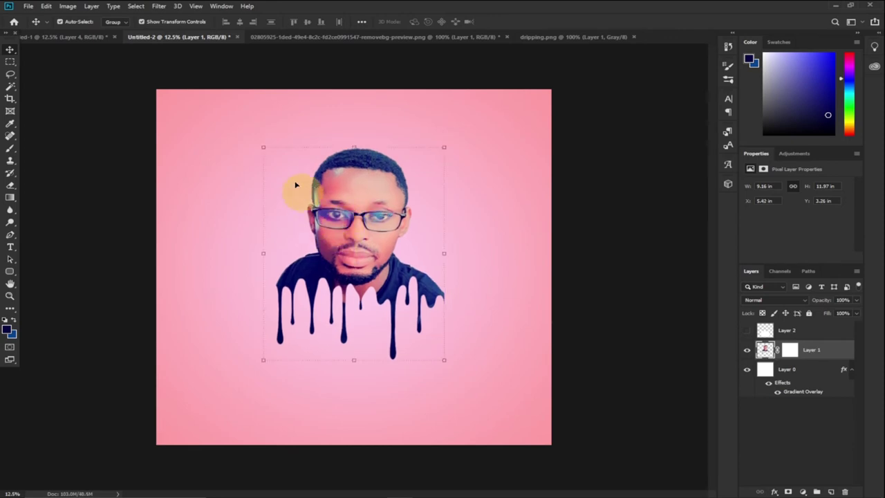
left_click_drag(262, 147, 252, 133)
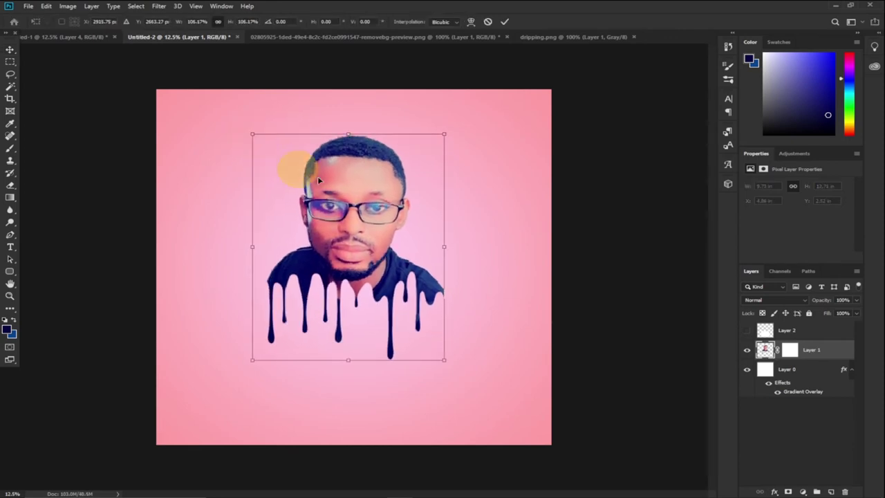
left_click_drag(361, 196, 372, 207)
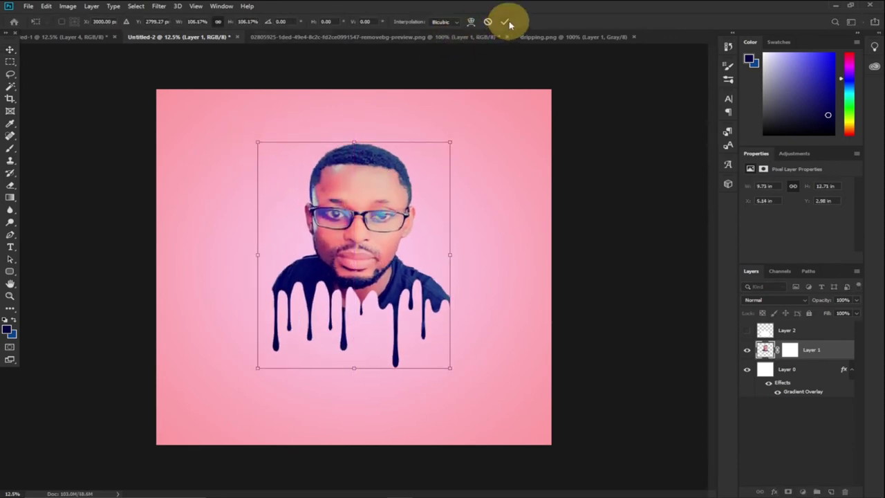
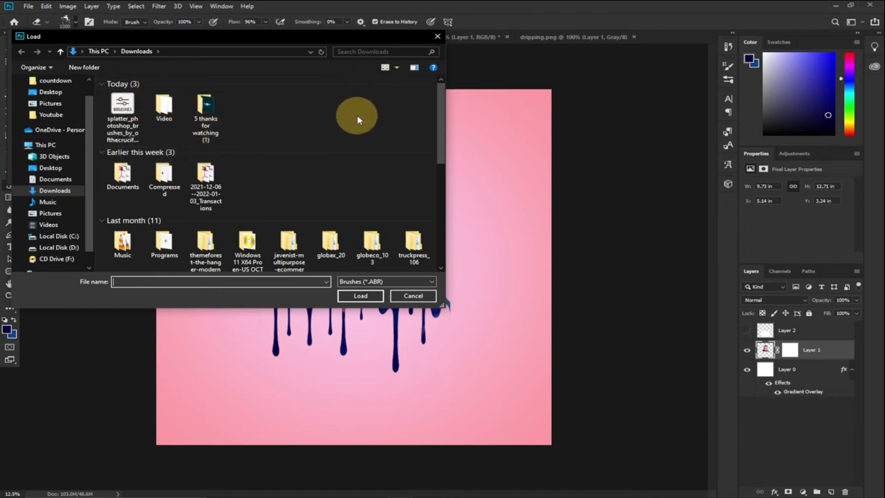
- Close the brush file dialog without loading a brush set
left_click(437, 37)
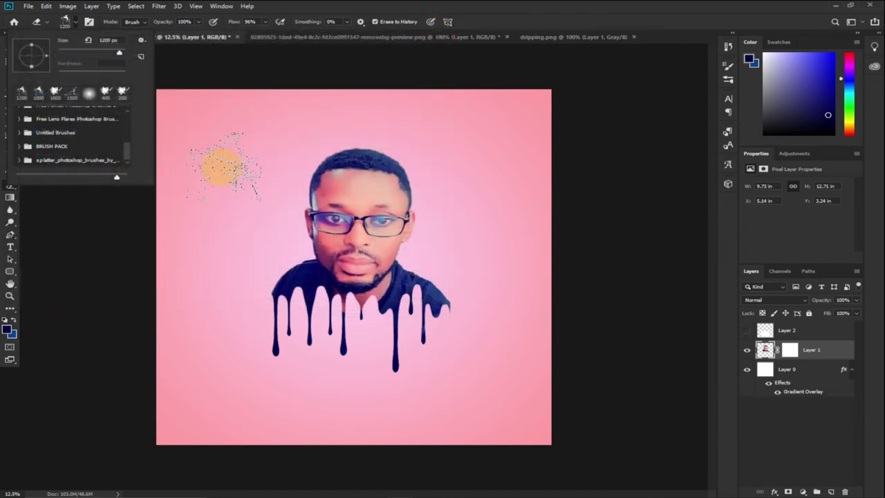
- Create a new empty layer and place it between the portrait layer and the gradient background
left_click(69, 23)
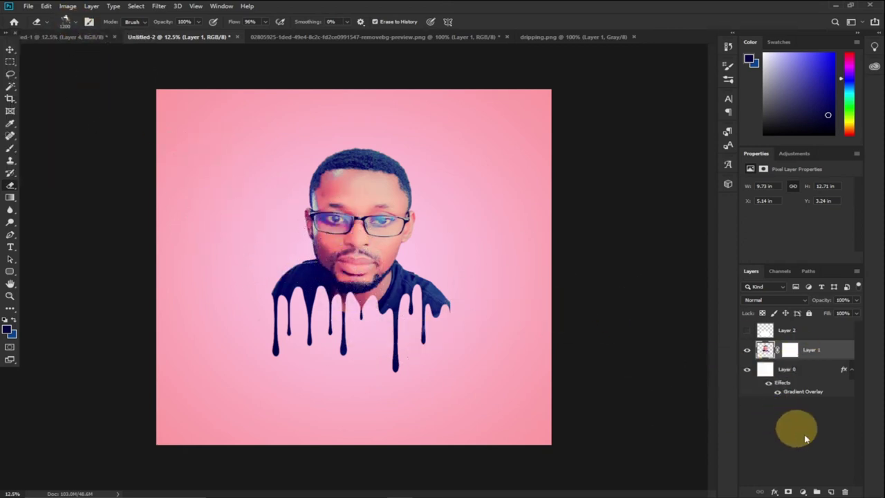
left_click(831, 490)
left_click_drag(784, 353, 797, 377)
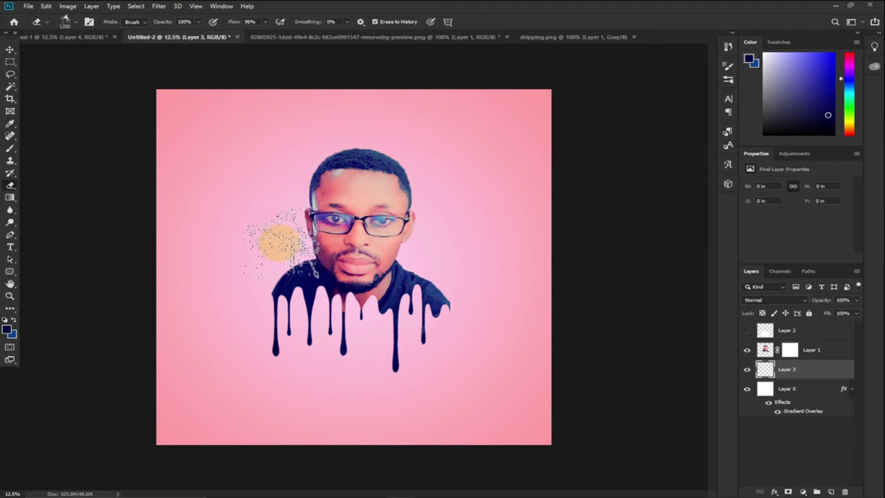
- Stamp splatters on Layer 3 with the 1200 px splatter brush, beside both cheeks and next to the forehead above the first splatter
mouse_move(280, 242)
left_mouse_down()
mouse_move(283, 354)
mouse_move(269, 296)
mouse_move(279, 272)
mouse_move(266, 258)
mouse_move(271, 268)
mouse_move(279, 242)
mouse_move(233, 292)
mouse_move(272, 246)
mouse_move(263, 292)
left_mouse_up()
left_click(453, 240)
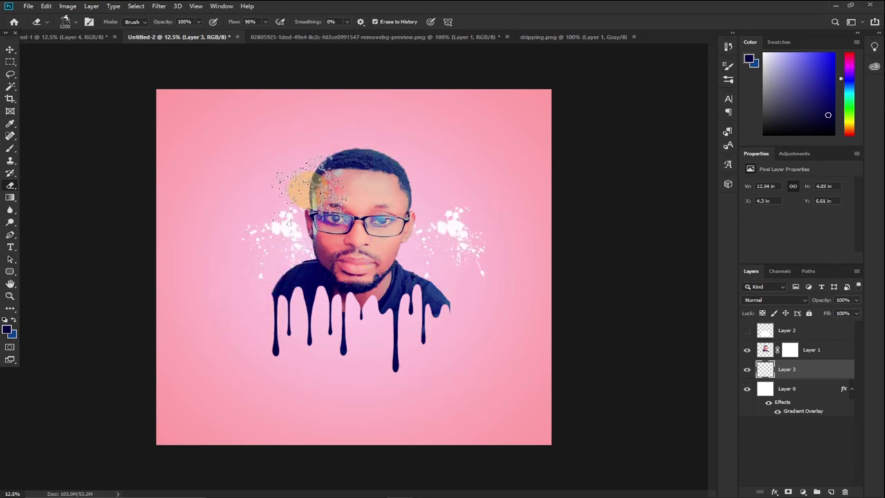
left_click(308, 185)
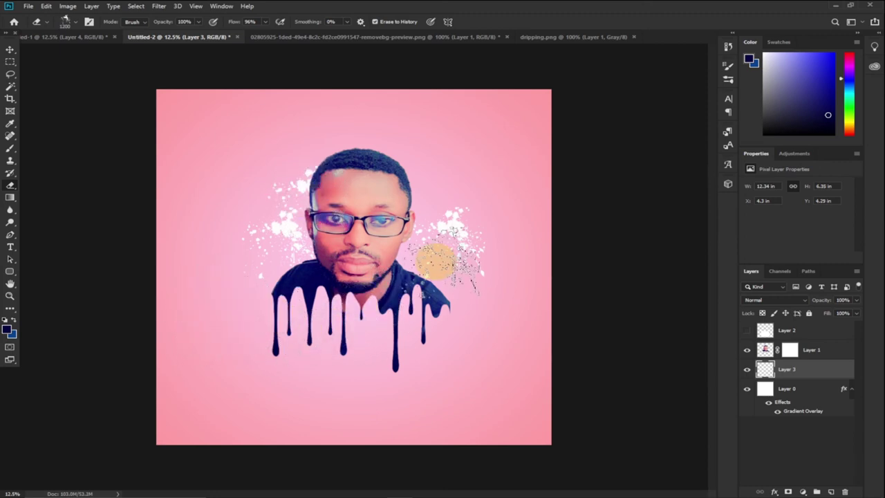
- Give the splatter layer a Color Overlay in dark navy 040555, sampled from the portrait's shirt
double_click(820, 374)
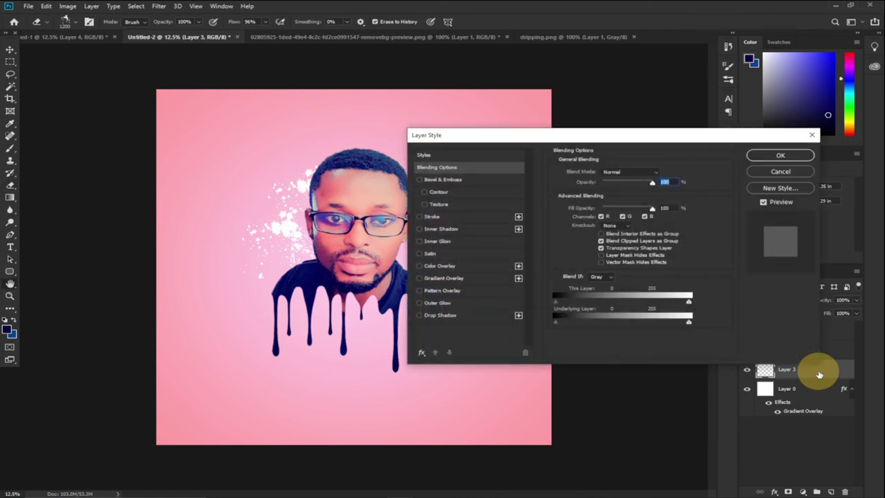
left_click(446, 268)
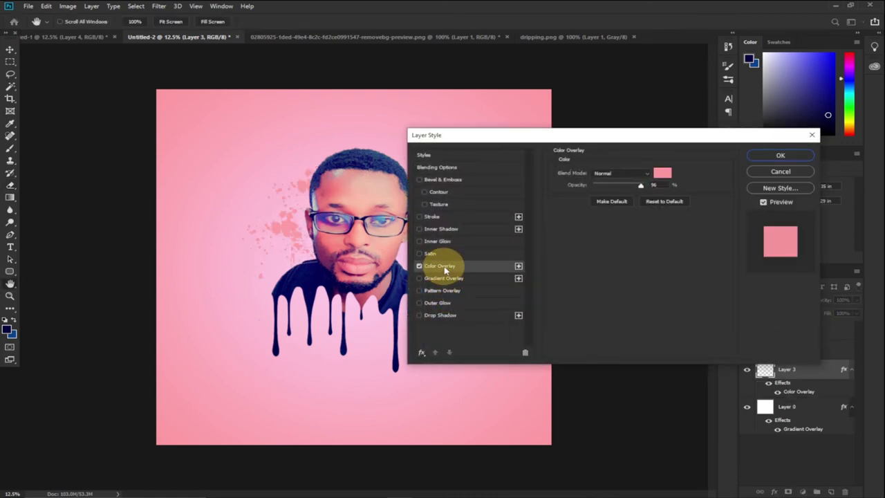
left_click_drag(536, 137, 576, 143)
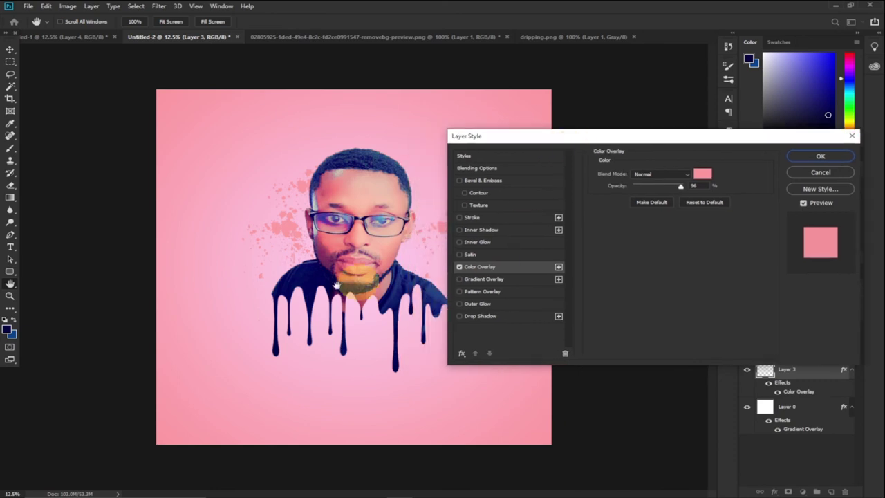
left_click(701, 175)
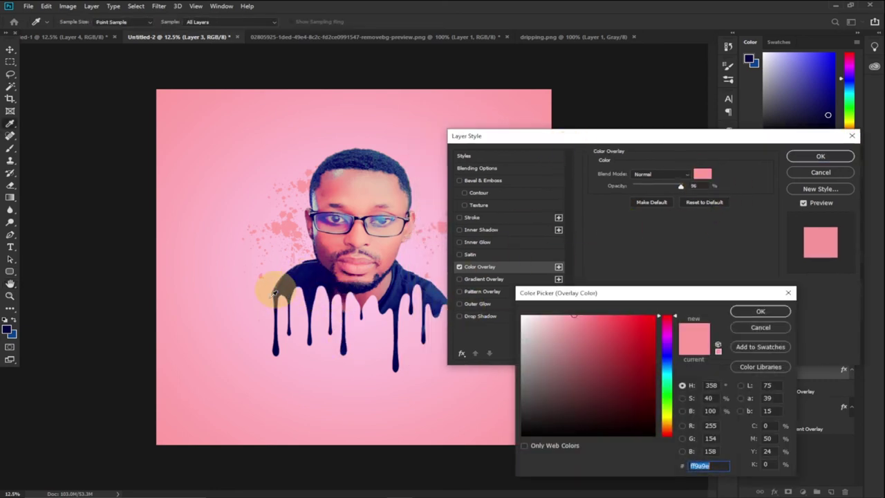
left_click(313, 282)
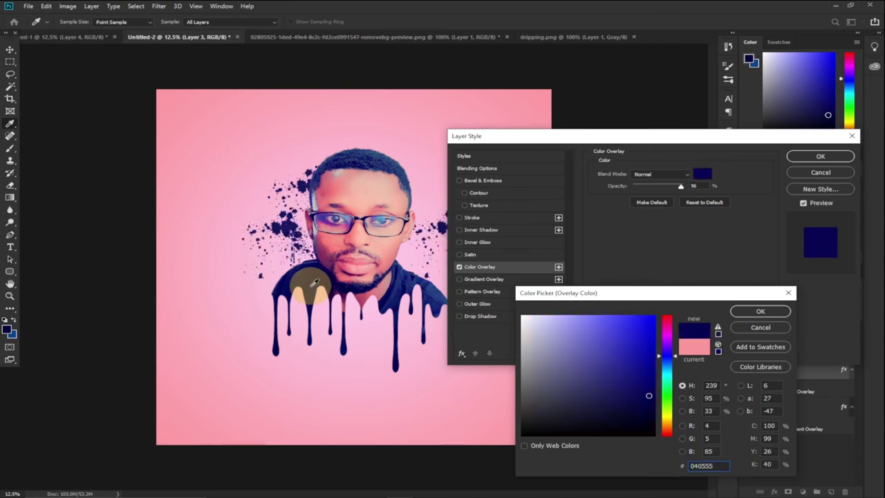
left_click(758, 311)
left_click(820, 156)
- Move the splatters on Layer 3 straight down to Y about 5.52 in, just above the shoulders
key("e")
mouse_move(326, 276)
left_mouse_down()
mouse_move(470, 232)
mouse_move(457, 258)
left_mouse_up()
left_click(10, 49)
left_click(458, 251)
key("ctrl+z")
left_click_drag(453, 215, 454, 253)
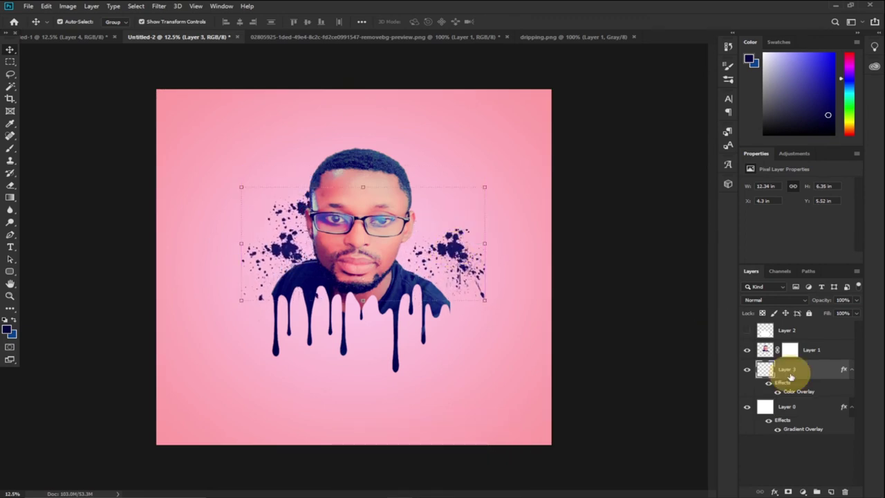
left_click(332, 406)
left_click(282, 239)
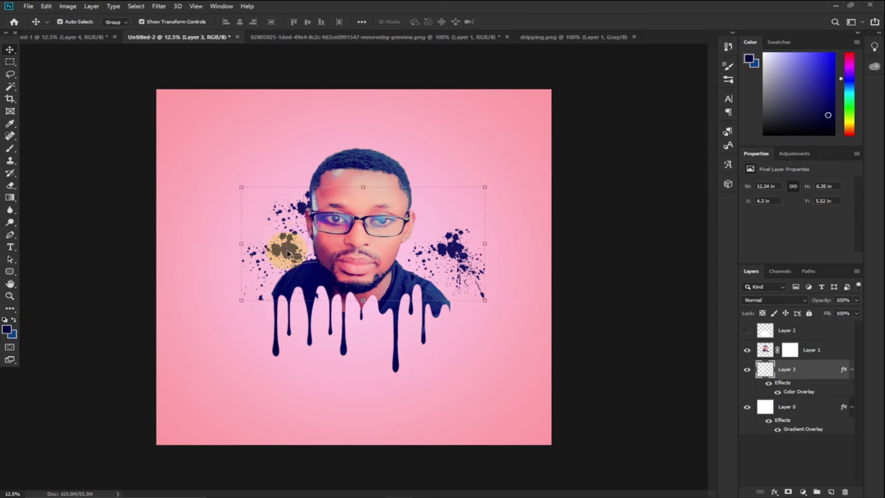
- Enlarge the dripping portrait on Layer 1 to about 105.29%, roughly 10.24 × 13.38 in, over the splatters
left_click(351, 344)
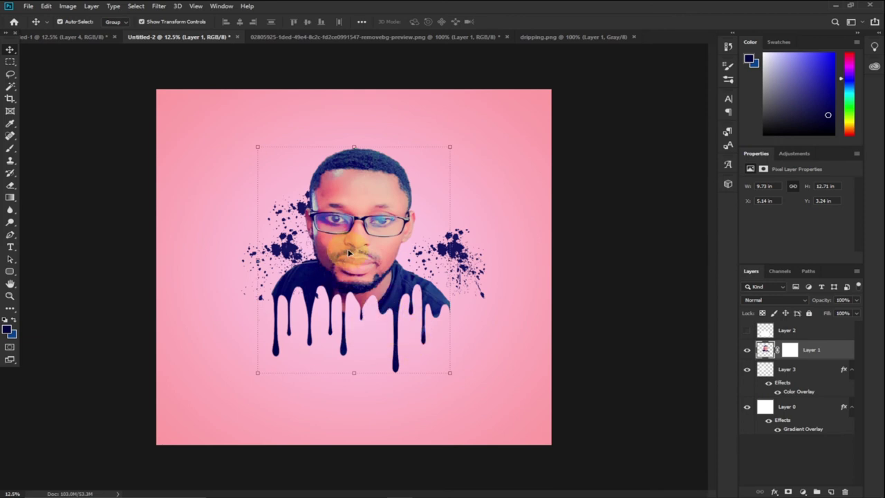
mouse_move(364, 247)
left_mouse_down()
mouse_move(383, 237)
mouse_move(366, 238)
mouse_move(377, 242)
left_mouse_up()
mouse_move(266, 370)
left_mouse_down()
mouse_move(253, 372)
mouse_move(257, 379)
left_mouse_up()
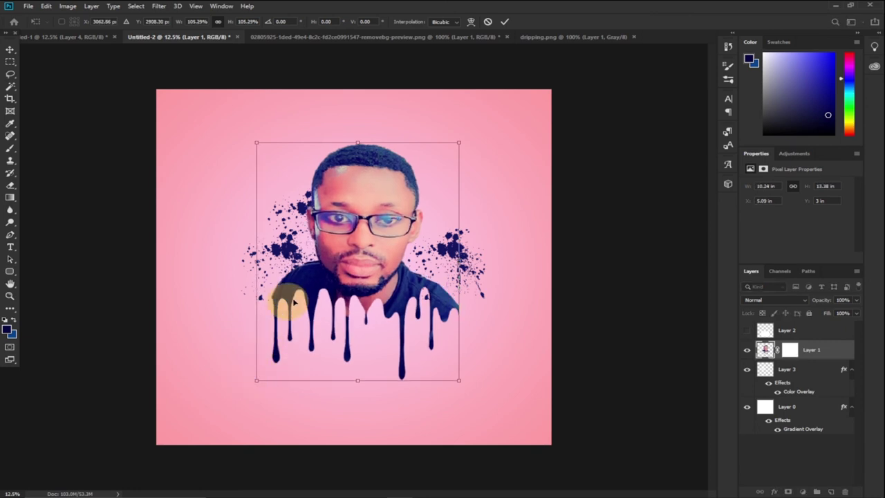
left_click(505, 22)
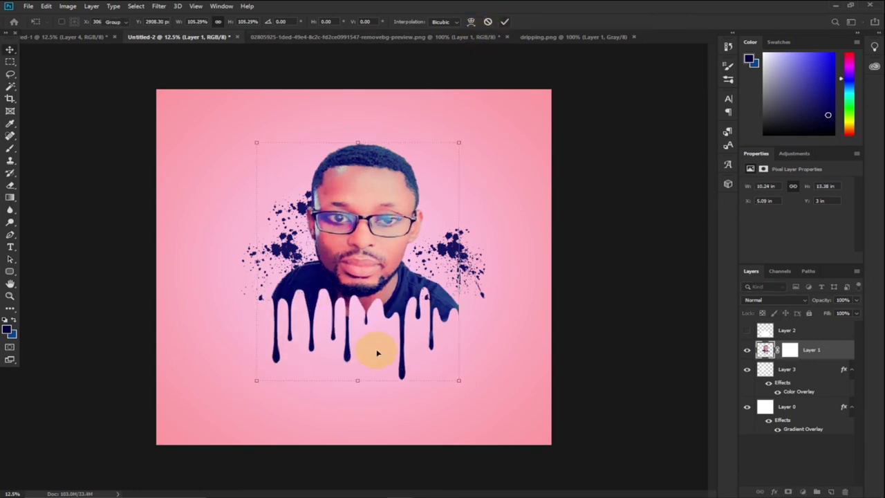
double_click(377, 353)
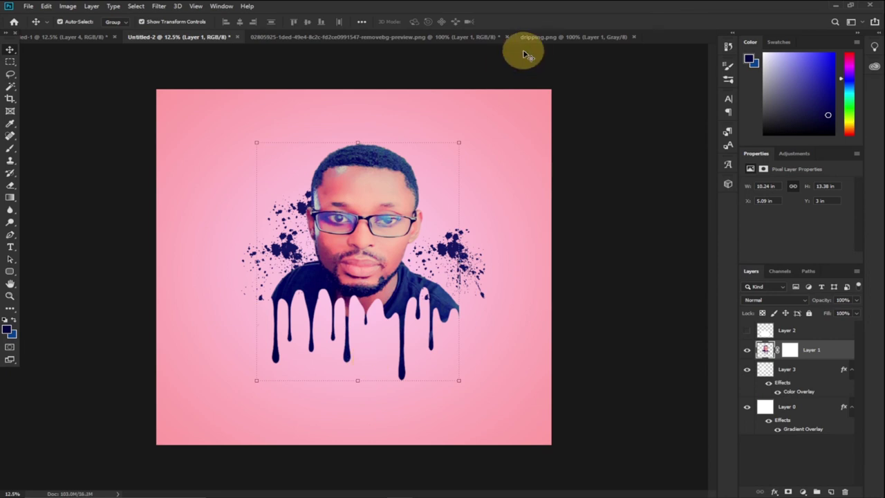
- Review the dripping.png document, switch to Chrome to look over the "dripping effect png" image results, and return to Photoshop
left_click(539, 36)
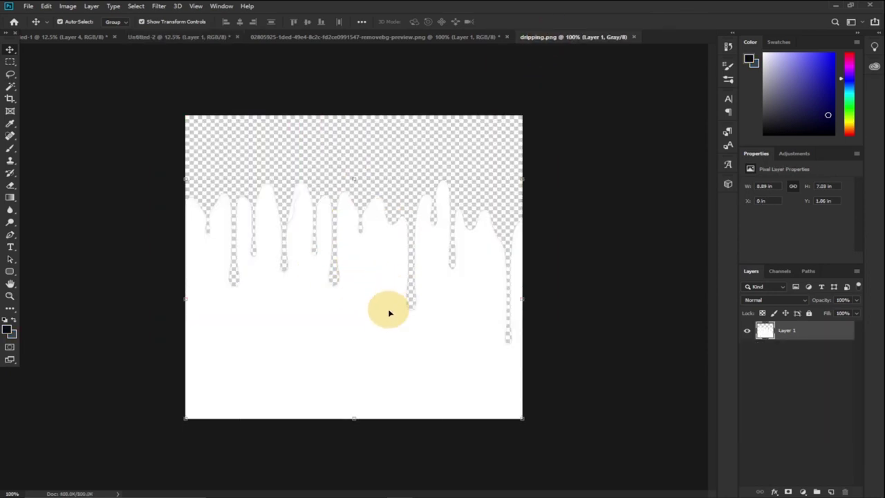
mouse_move(447, 485)
left_click(580, 489)
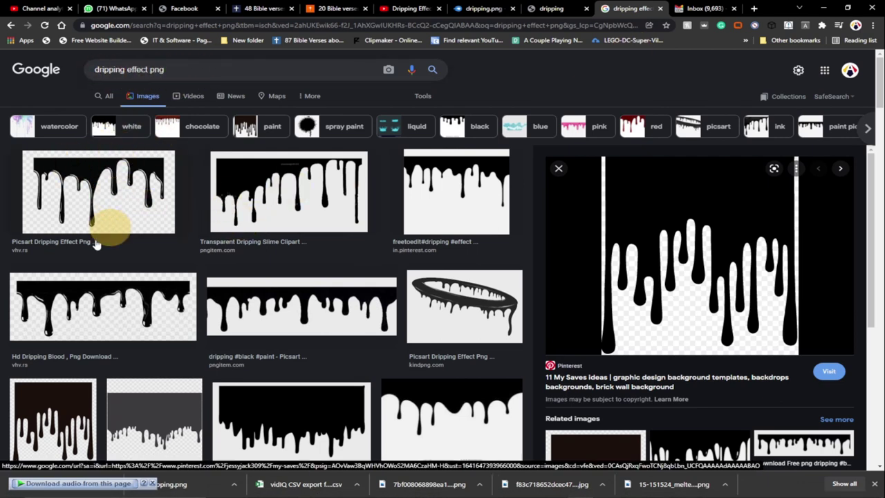
scroll(687, 228, "down", 2)
scroll(691, 215, "up", 2)
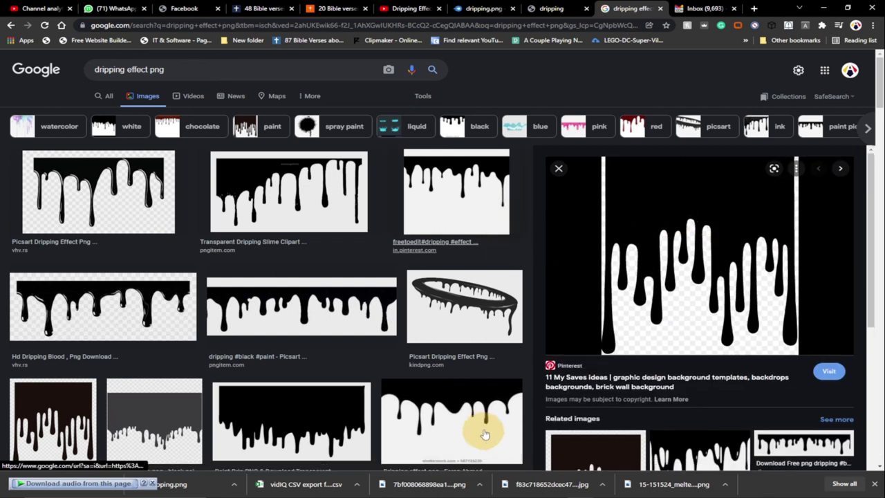
mouse_move(458, 476)
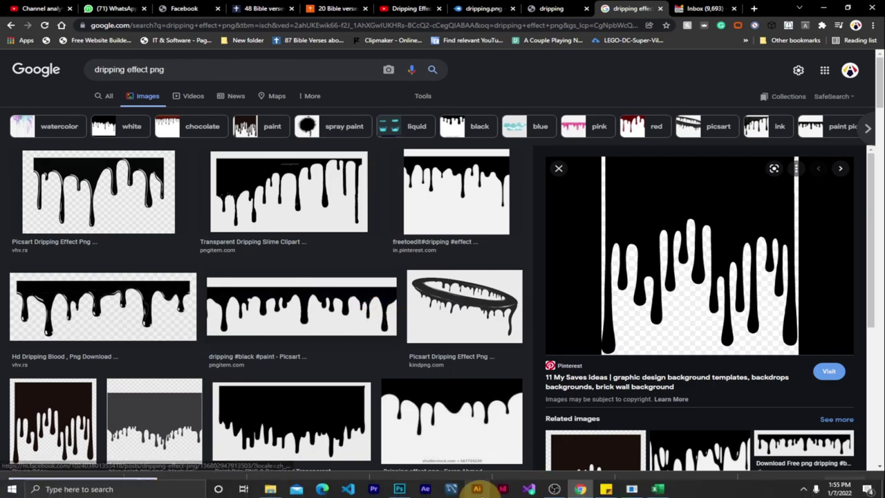
left_click(400, 489)
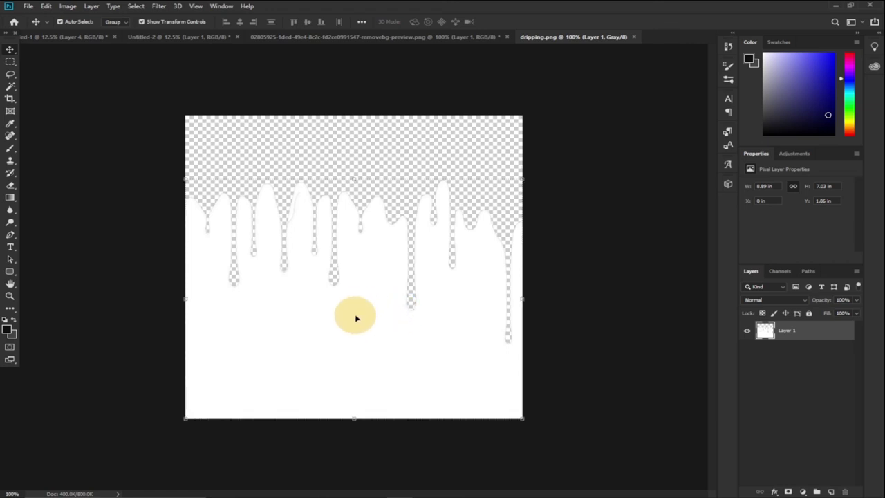
- View the original portrait cut-out document, return to the Untitled-2 composition and select its splatter layer
left_click(389, 36)
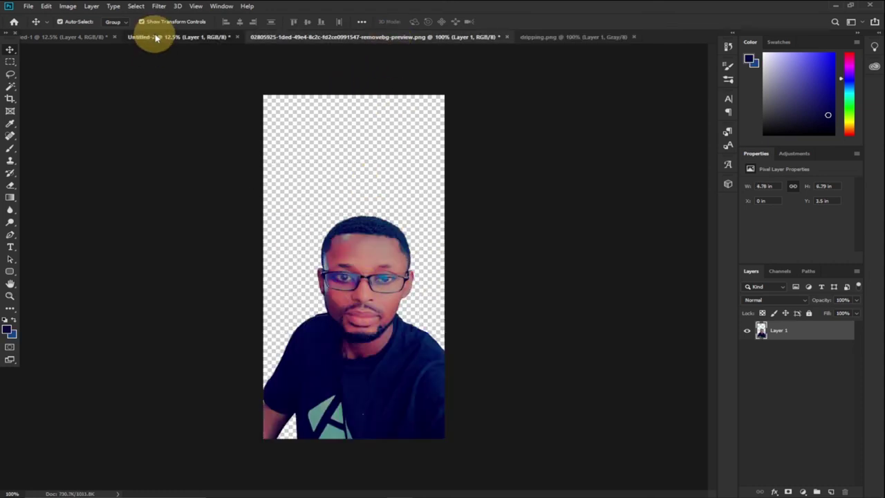
left_click(155, 37)
left_click(477, 273)
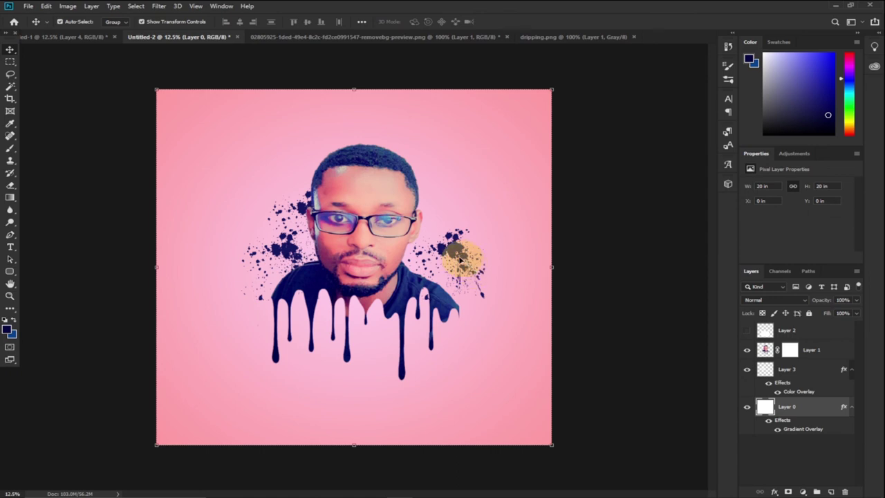
left_click(461, 257)
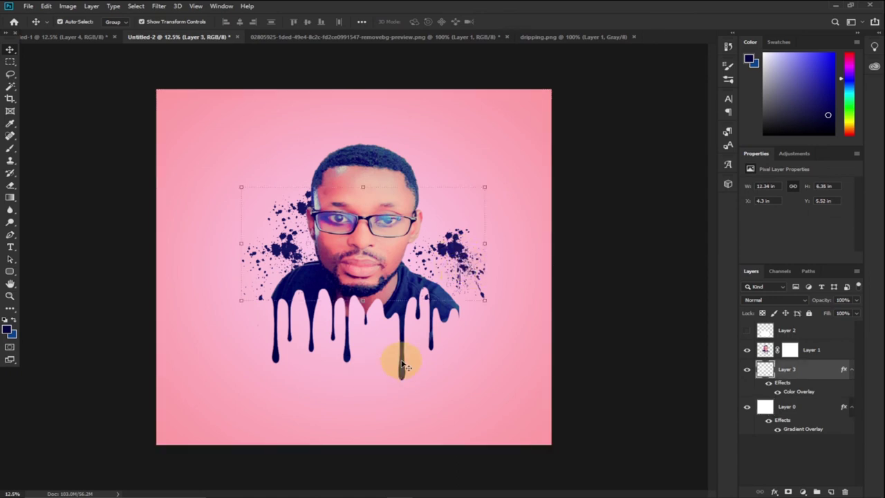